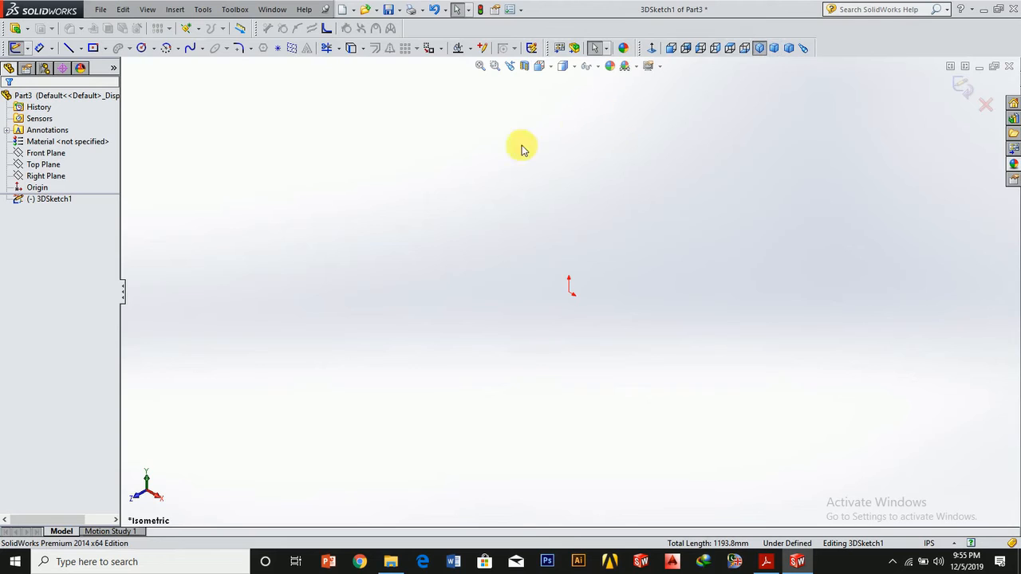
- Sketch three connected 3D lines from the origin: about 1.8 in along +Z, about 1.6 in along -X, and one downward along Y
left_click(69, 48)
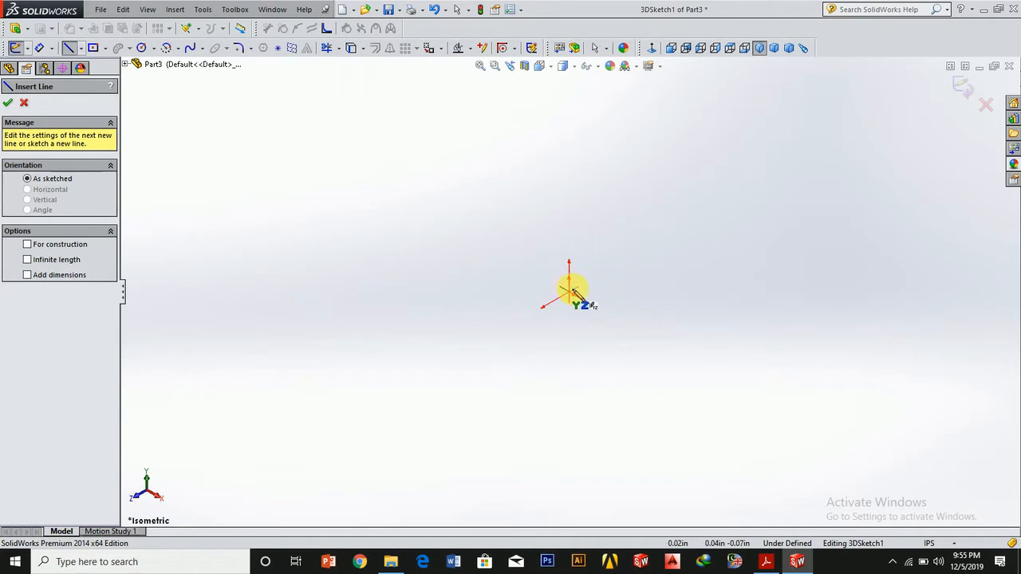
left_click(569, 297)
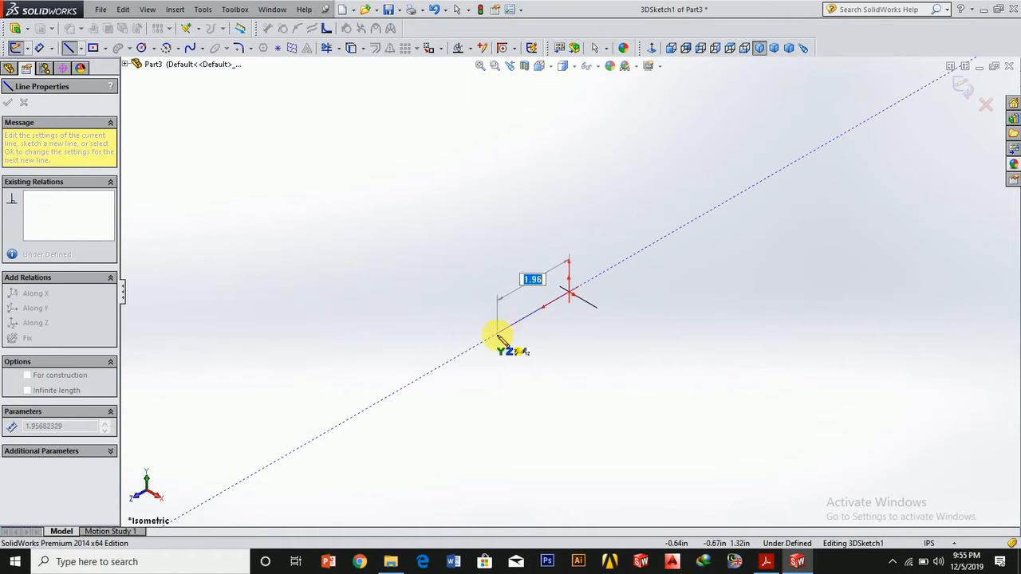
left_click(503, 332)
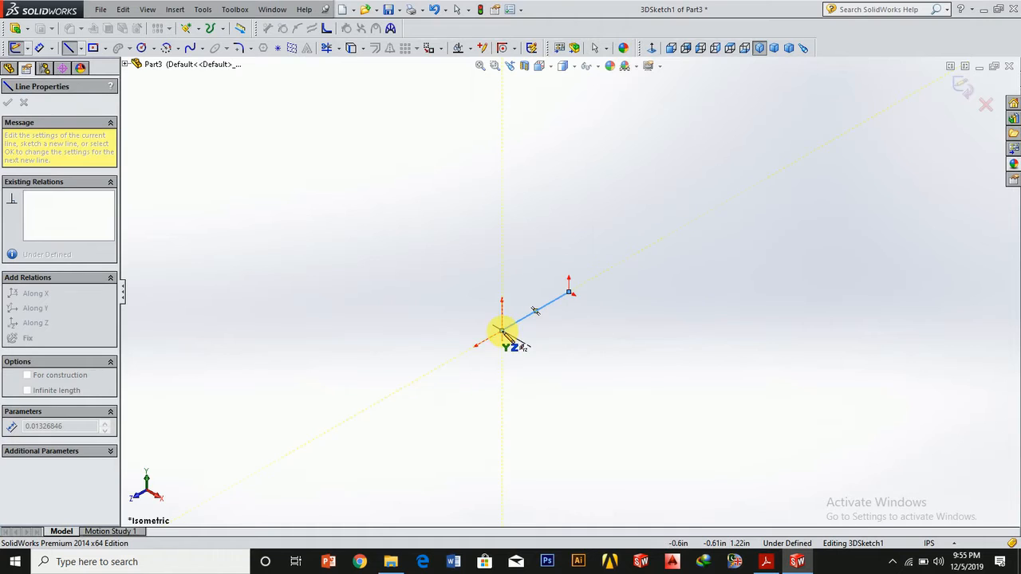
key("Tab")
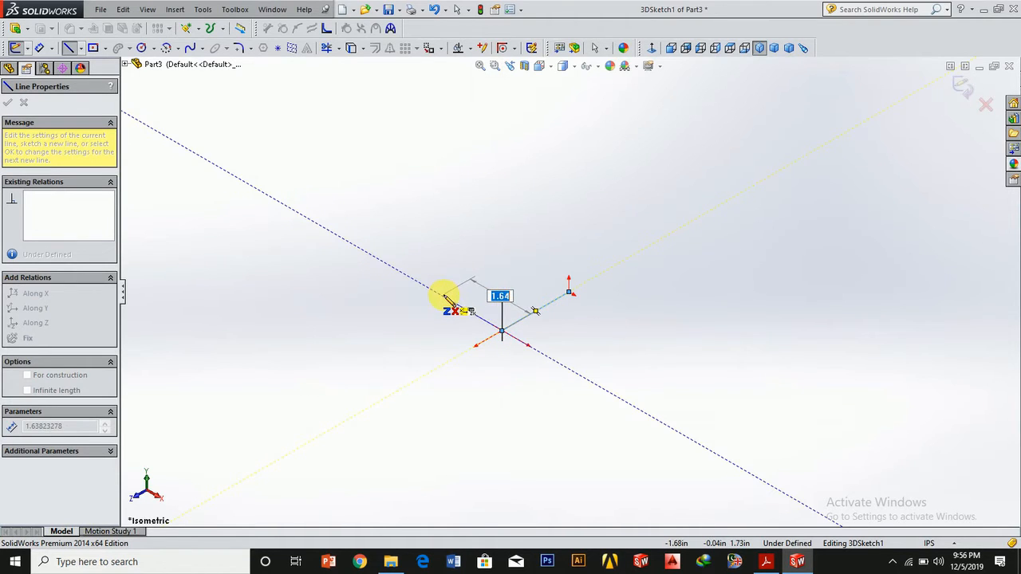
left_click(444, 296)
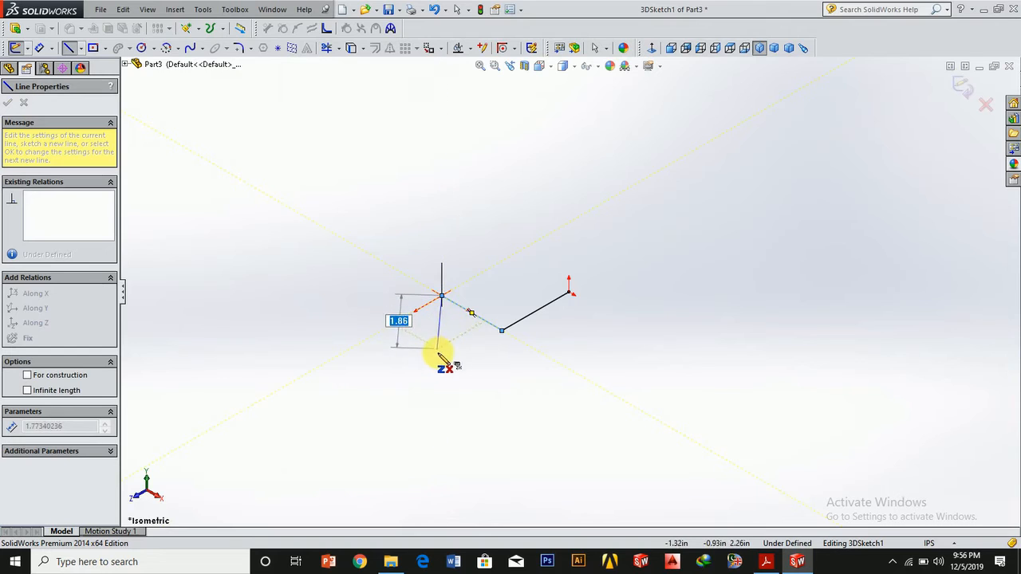
key("Tab")
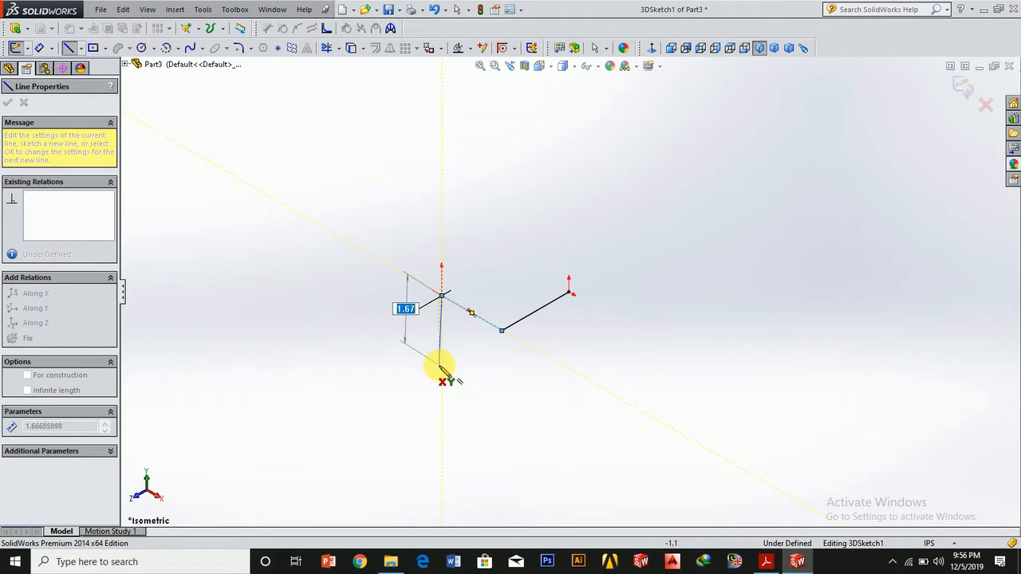
left_click(443, 368)
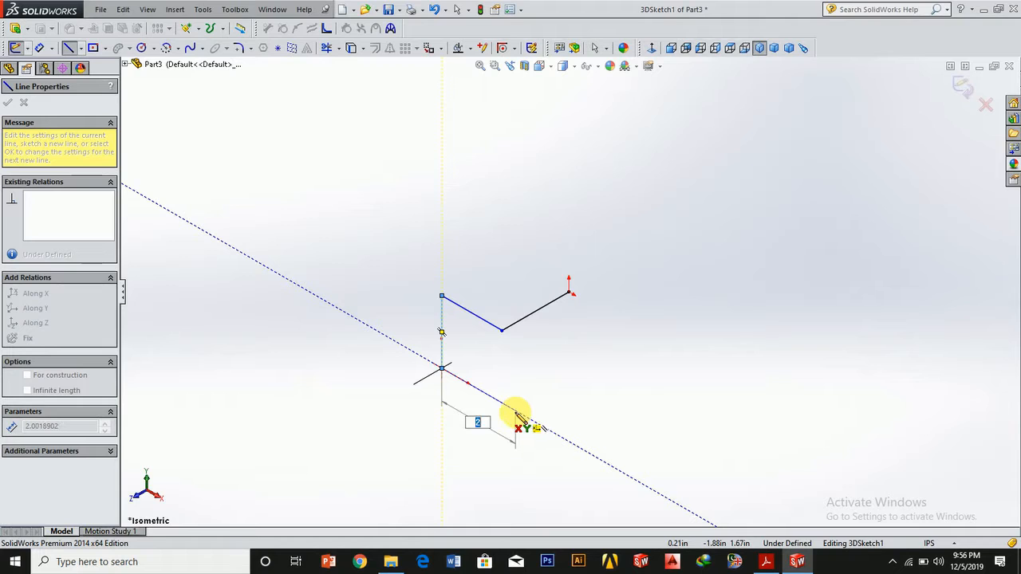
- Continue the line chain about 2 in along +X, a segment along +Z, and about 3.3 in along -X
left_click(515, 412)
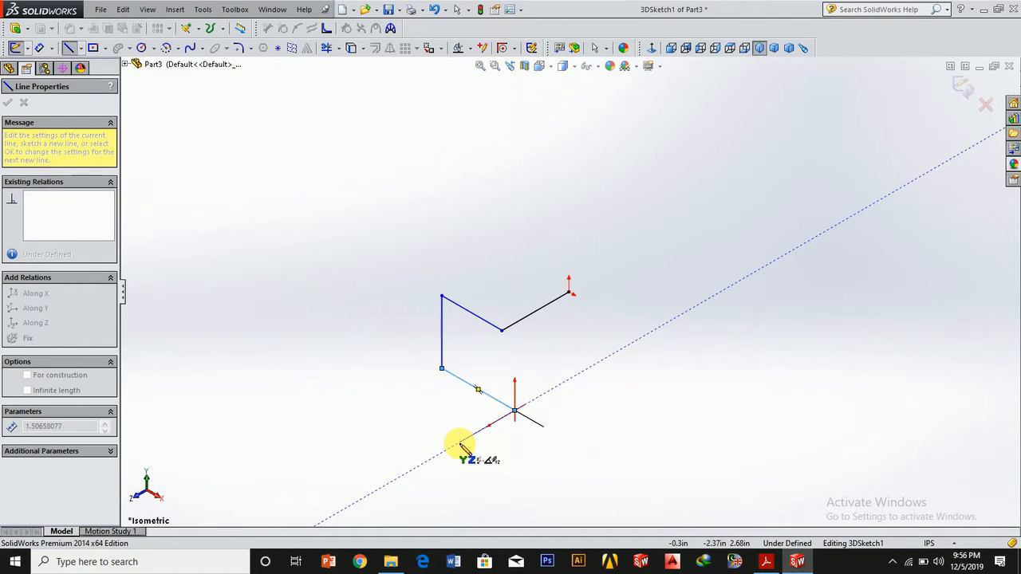
left_click(451, 446)
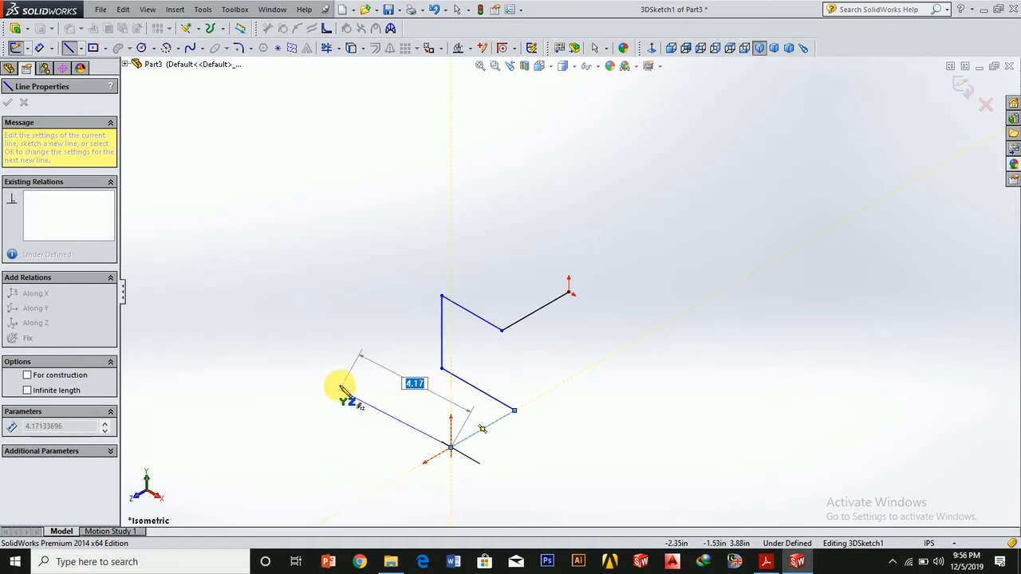
key("Tab")
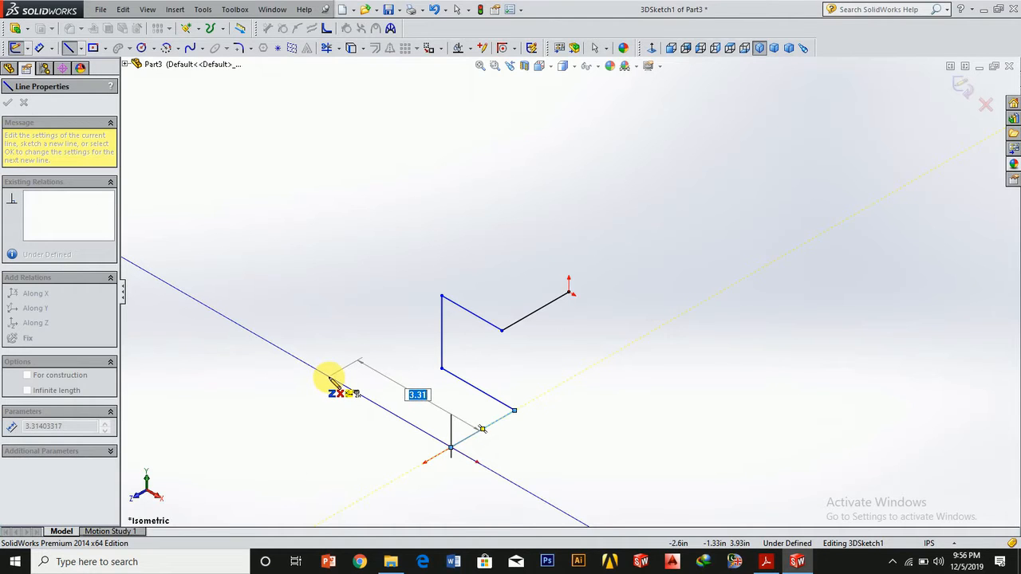
left_click(330, 378)
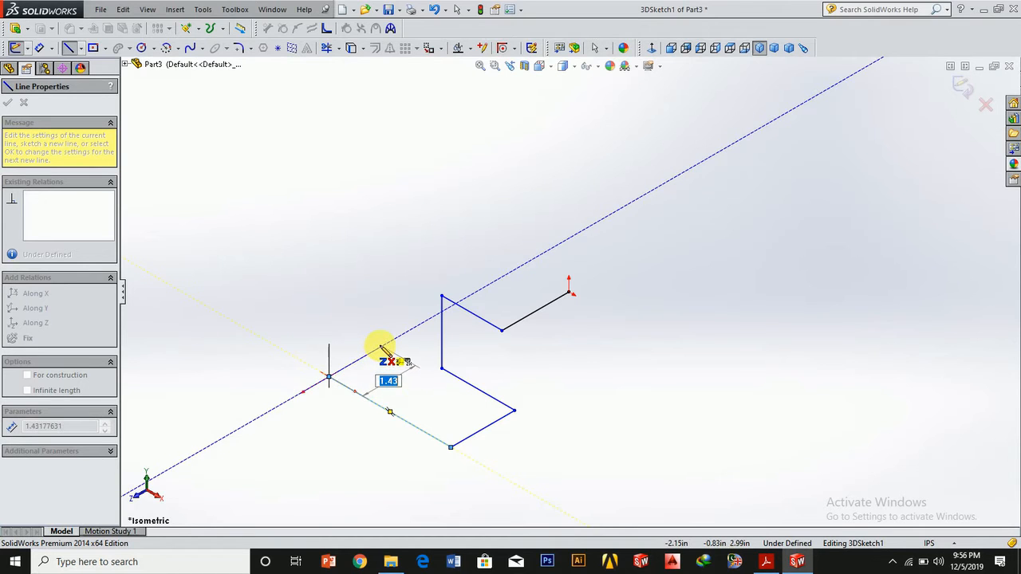
- Extend the chain with a segment along -Z, a short jog along +X, and a rise of about 1.6 in along Y
left_click(392, 345)
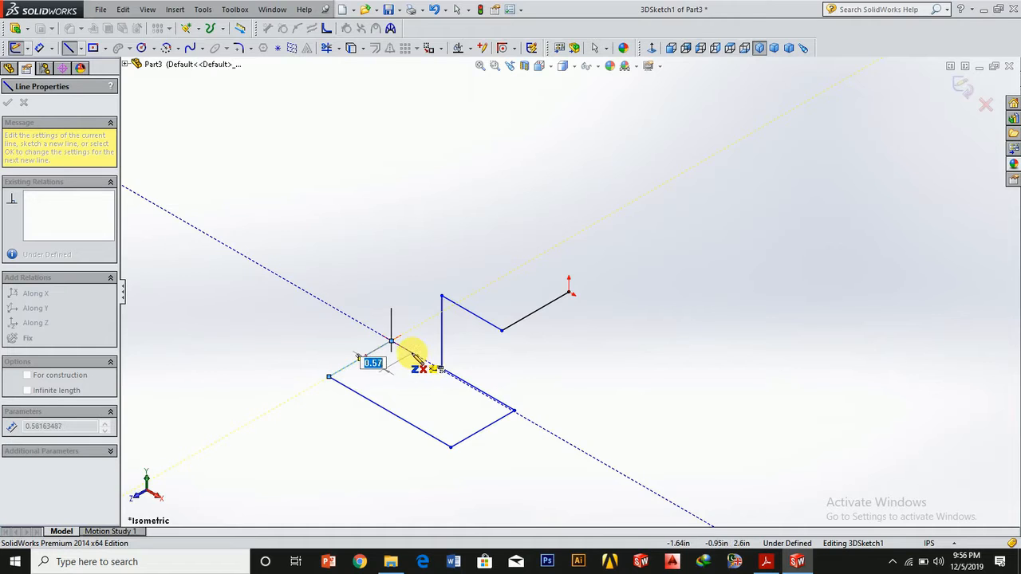
left_click(409, 352)
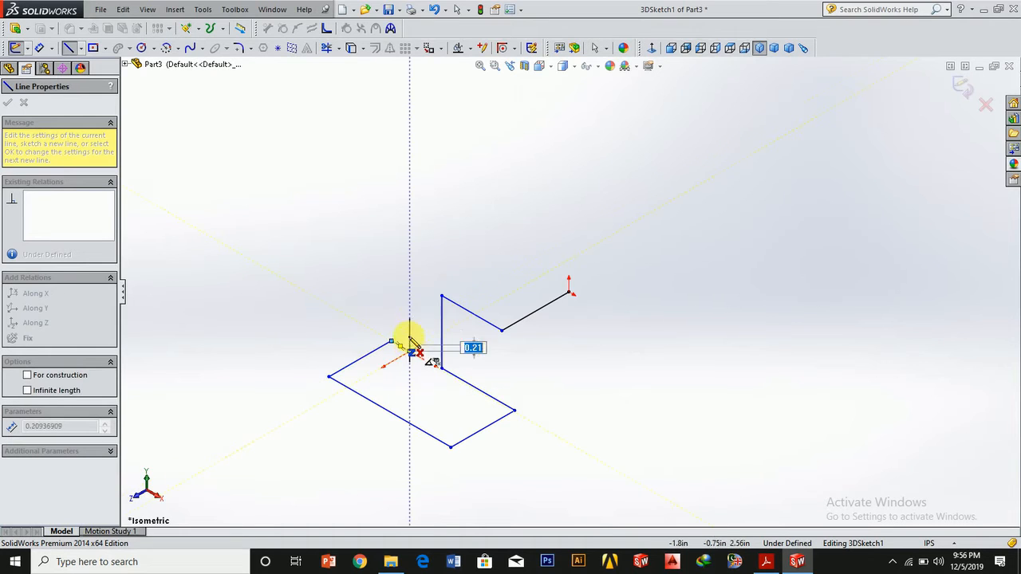
left_click(409, 283)
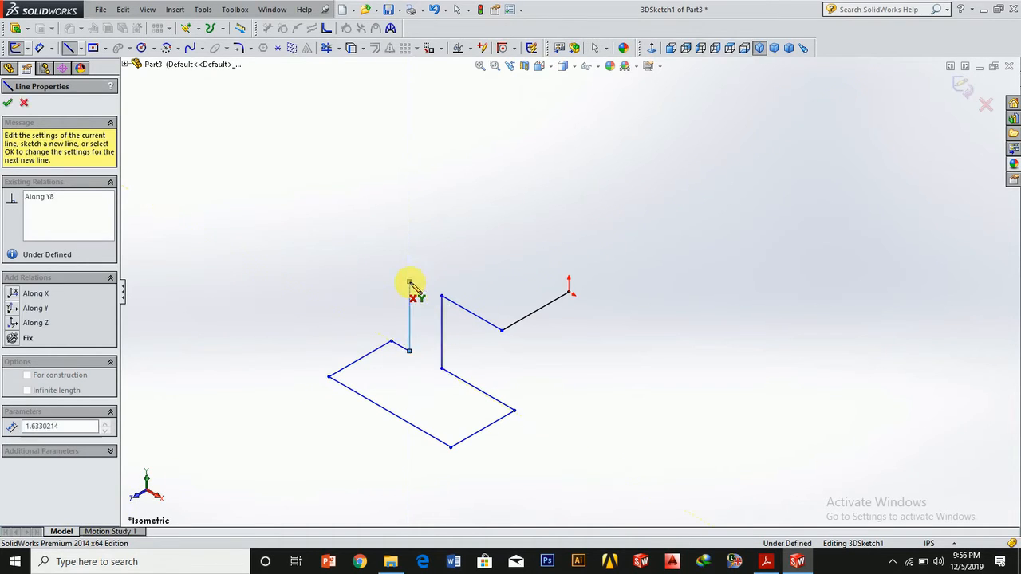
- Finish the chain with a segment along -X and one about 2.1 in along -Z, ending the Line tool
left_click(354, 251)
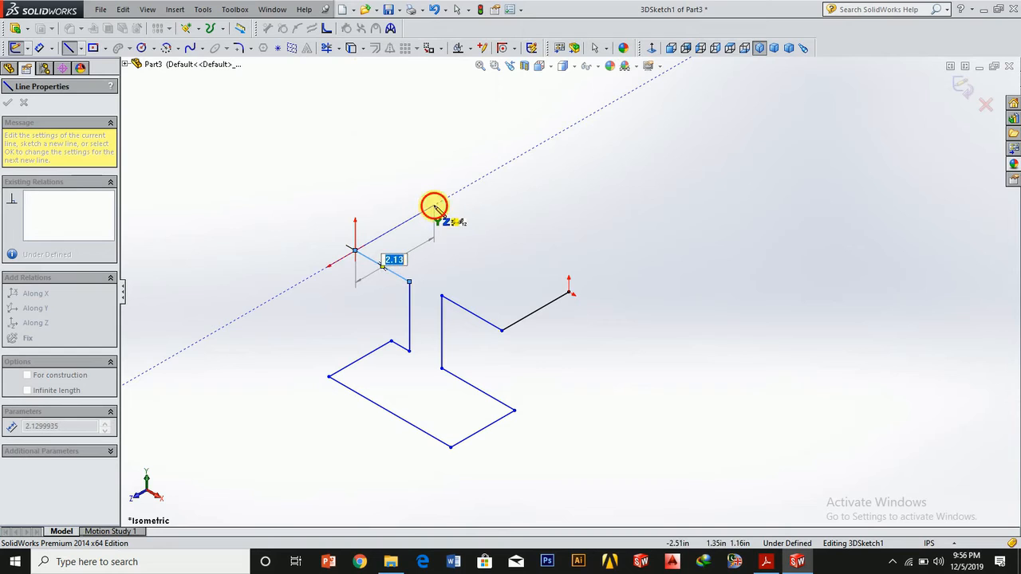
left_click(433, 206)
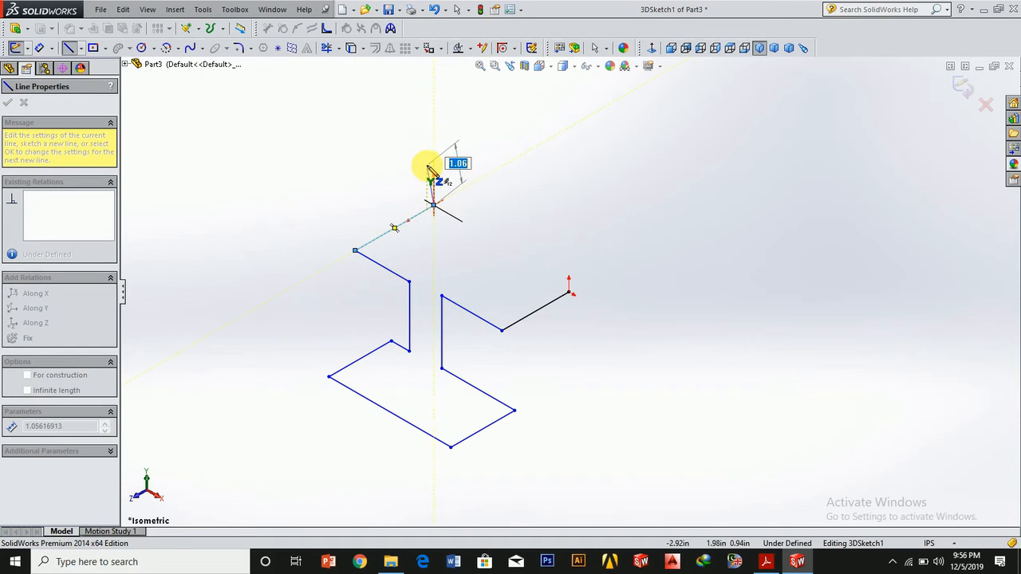
right_click(429, 169)
left_click(467, 177)
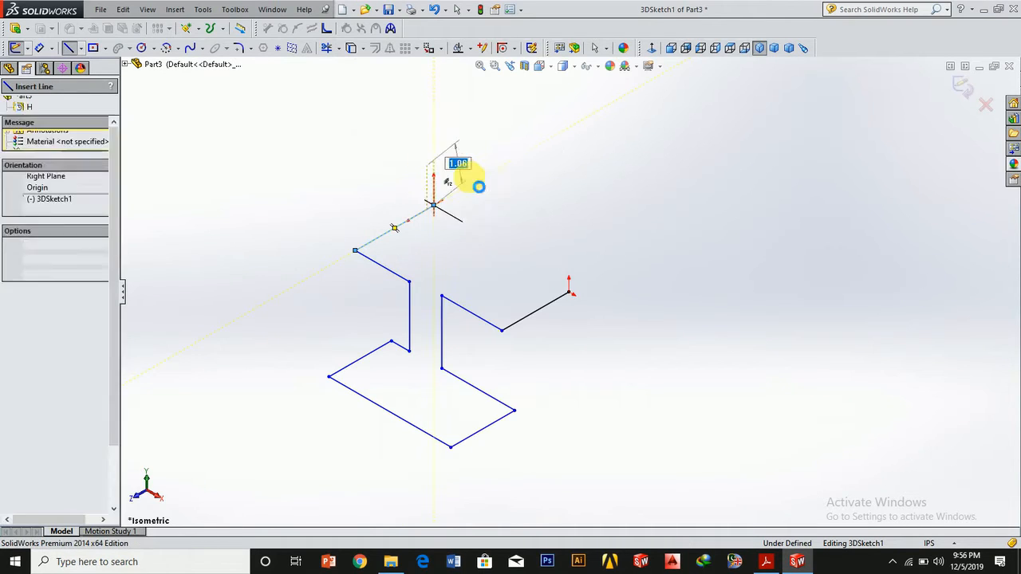
- Dimension the first line from the origin and set its length to 5 in
left_click(40, 49)
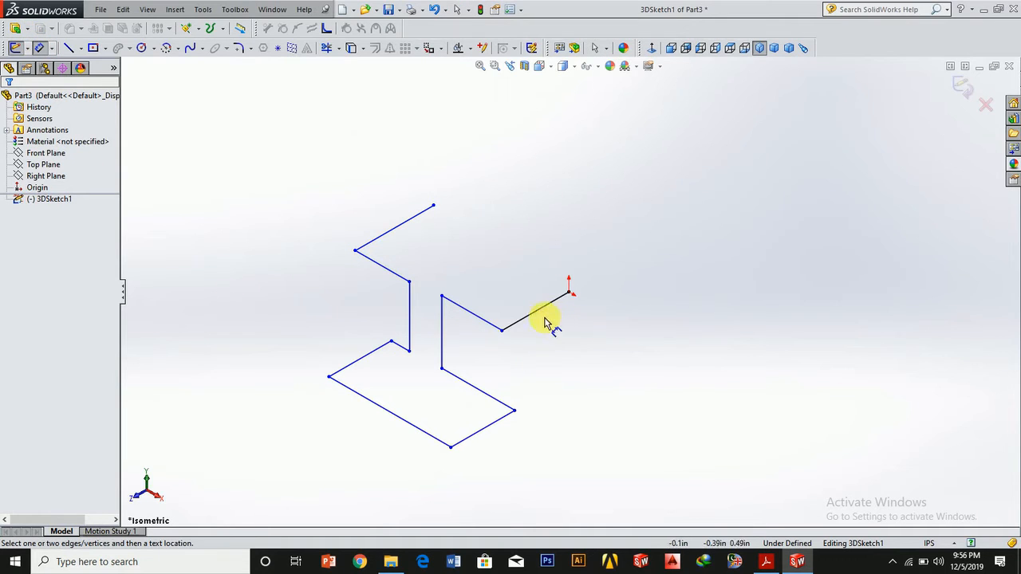
left_click(538, 313)
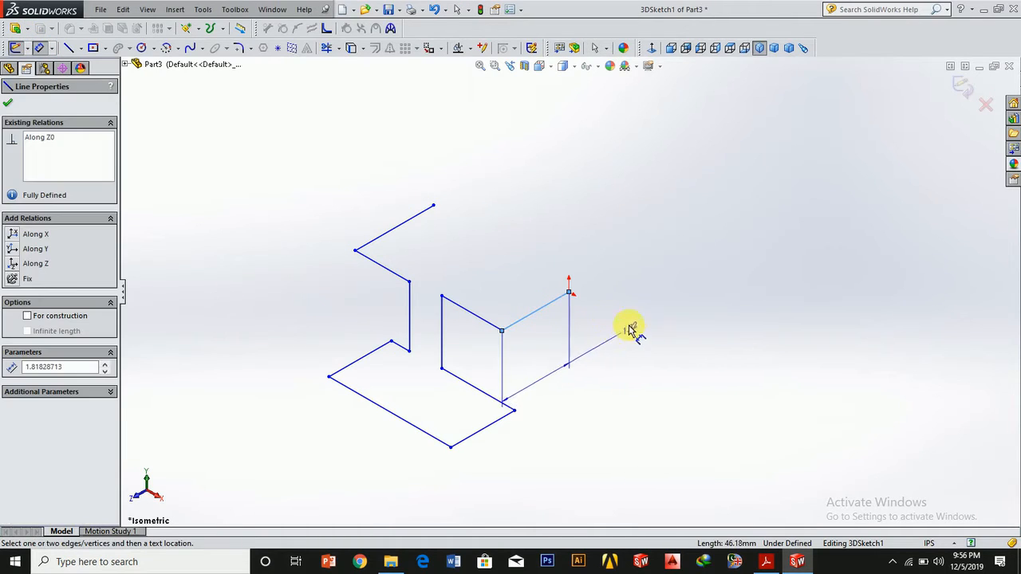
left_click(538, 241)
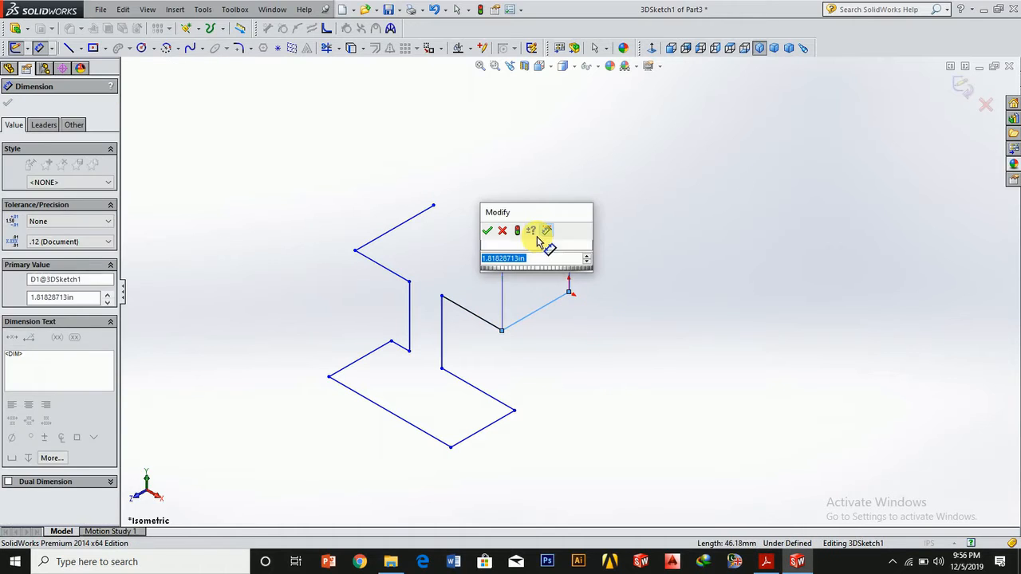
key("BackSpace")
left_click(522, 297)
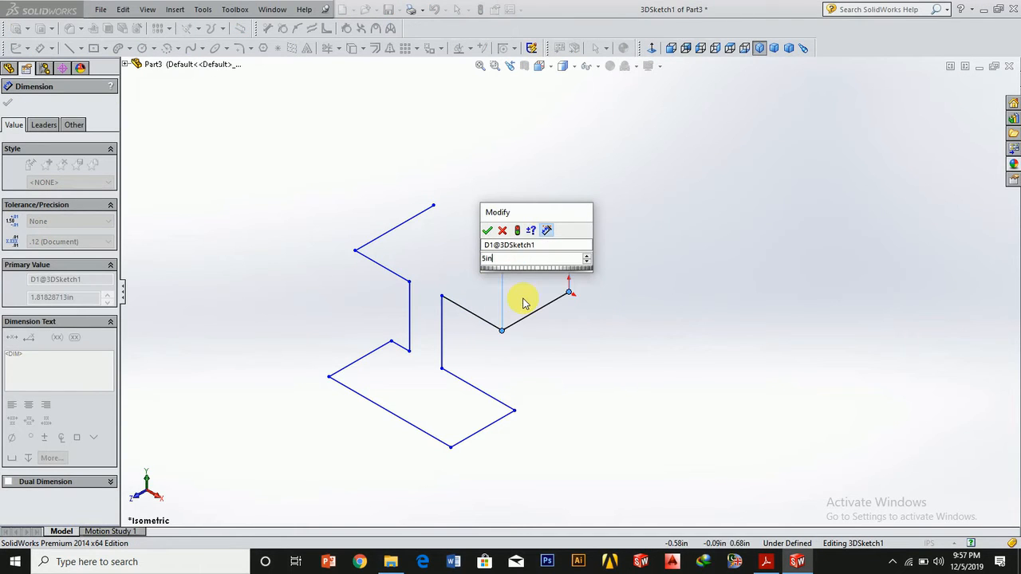
key("Return")
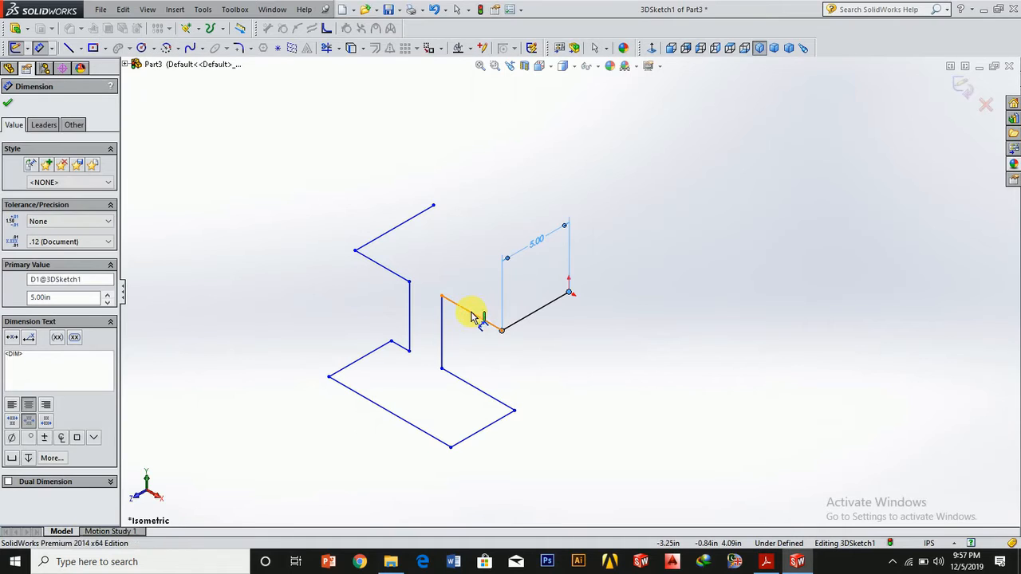
- Dimension the second line, running along -X from the first line's end, as 5 in
left_click(474, 313)
left_click(476, 237)
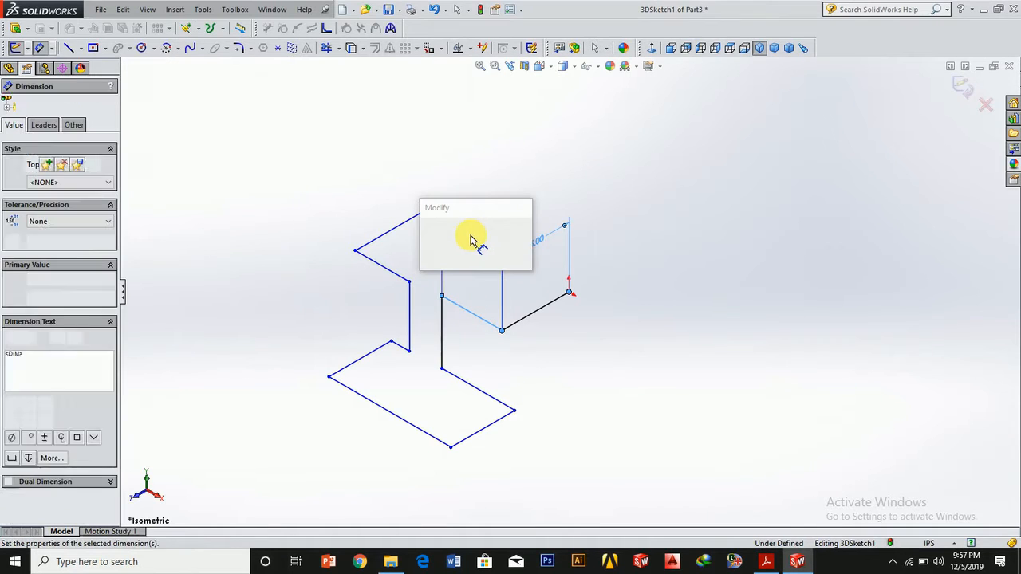
left_click(460, 292)
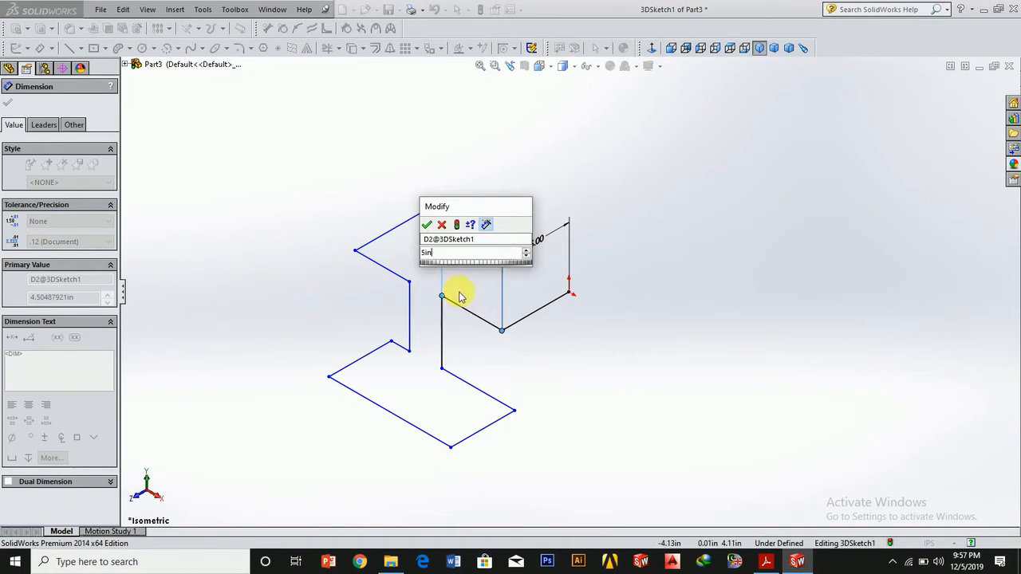
key("Return")
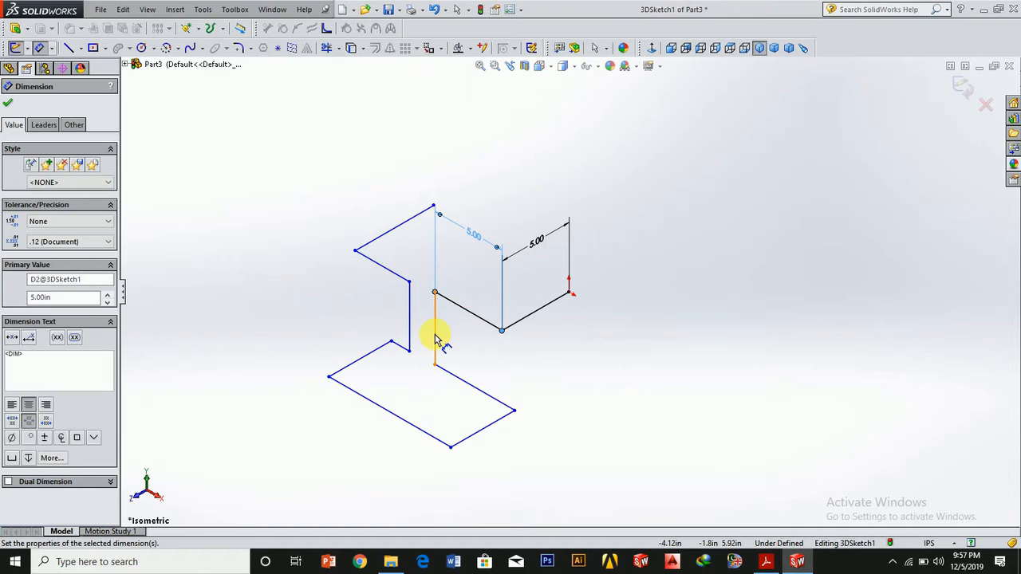
- Dimension the vertical line descending from the second line's end as 5 in
left_click_drag(434, 339, 422, 361)
left_click(424, 359)
left_click(426, 353)
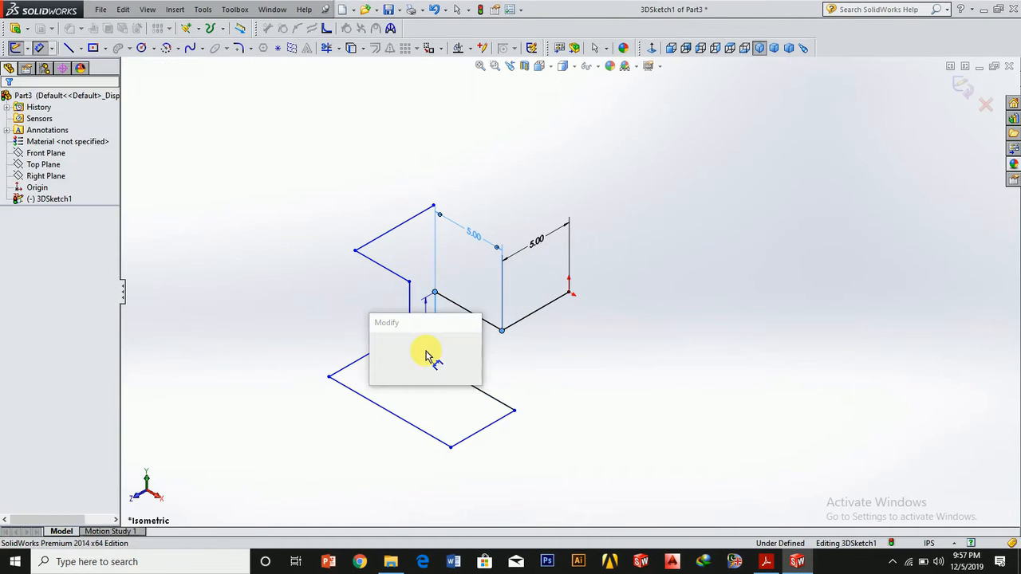
type("5")
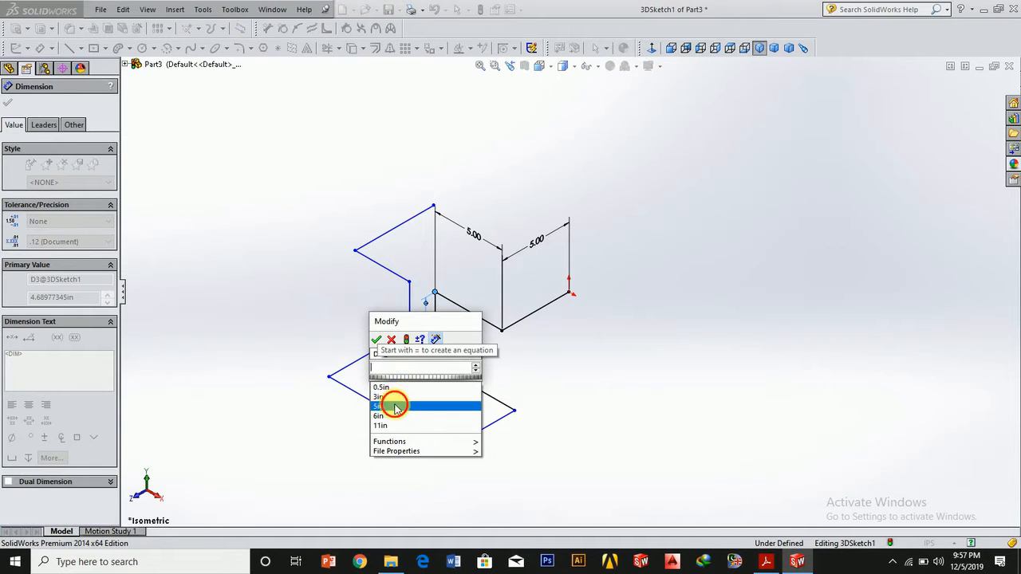
left_click(394, 403)
key("Return")
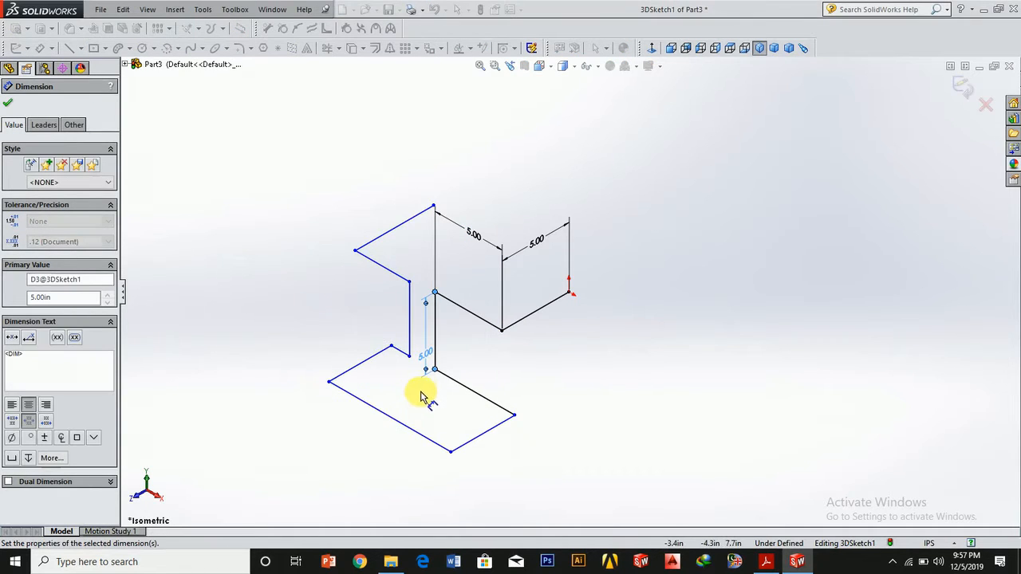
- Dimension the line running along +X from the vertical line's lower end as 3 in
left_click(466, 387)
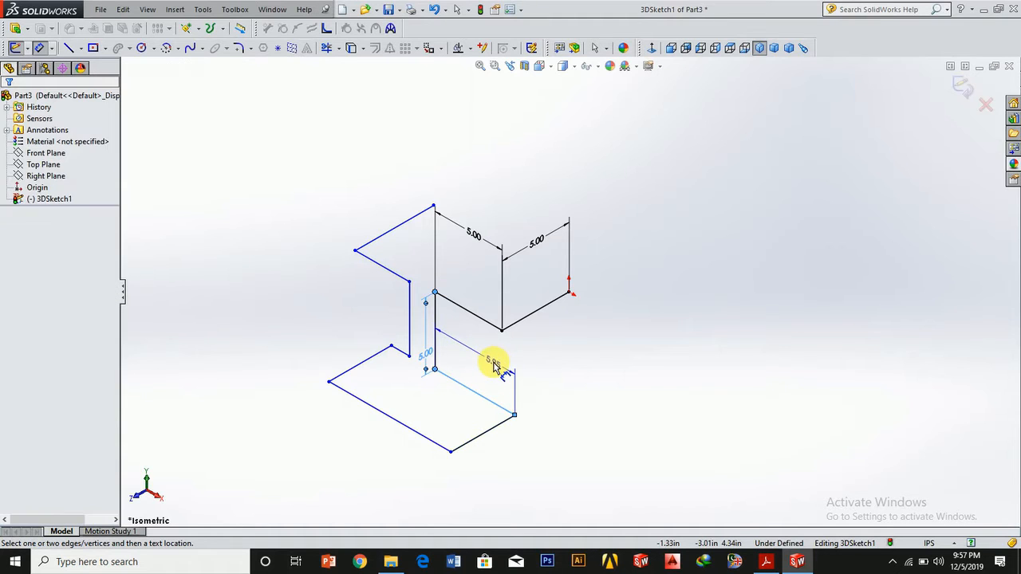
left_click(495, 364)
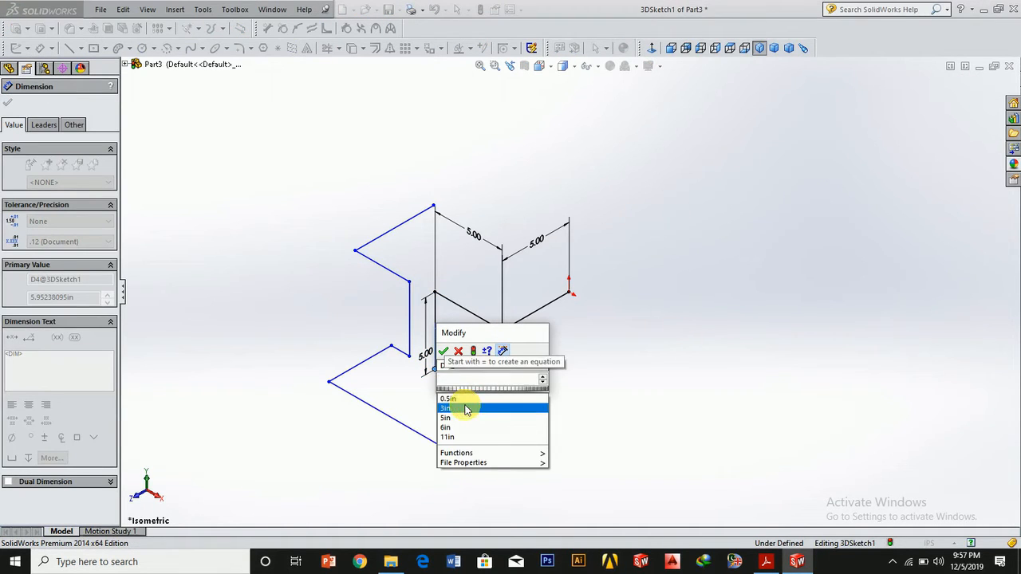
left_click(467, 408)
key("Return")
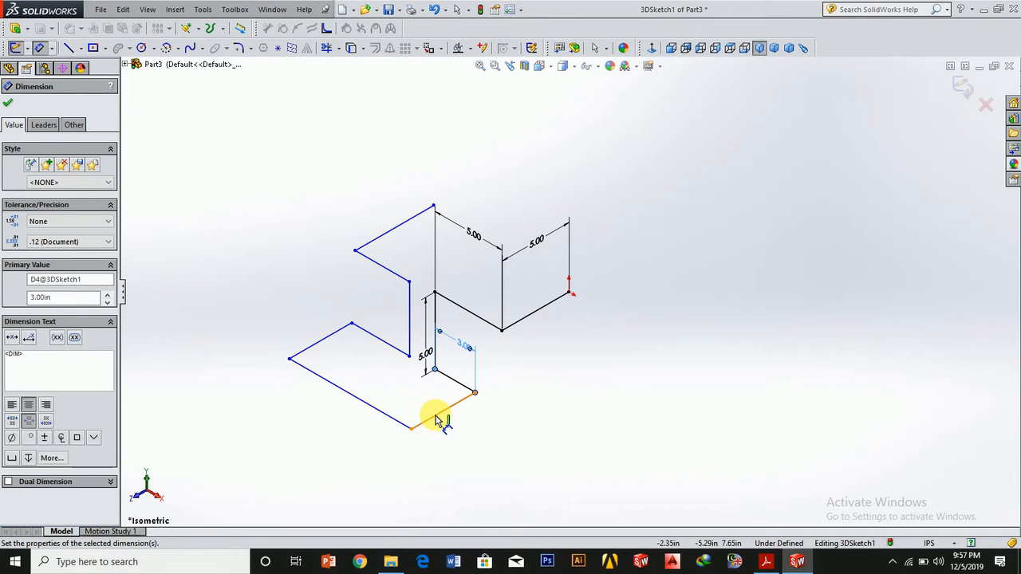
- Dimension the Z-direction line following the 3 in segment as 5 in
left_click(437, 420)
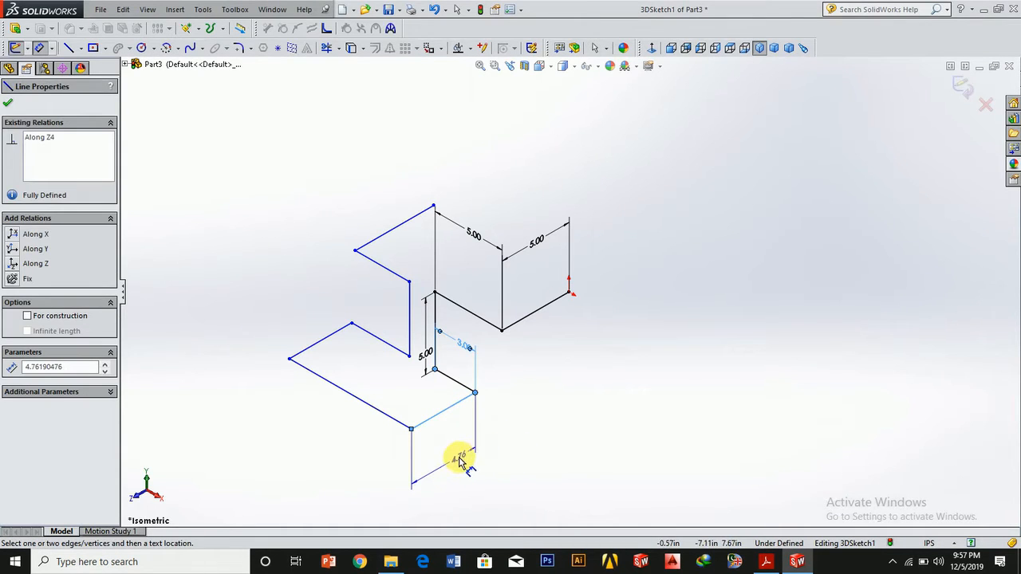
left_click(460, 461)
key("BackSpace")
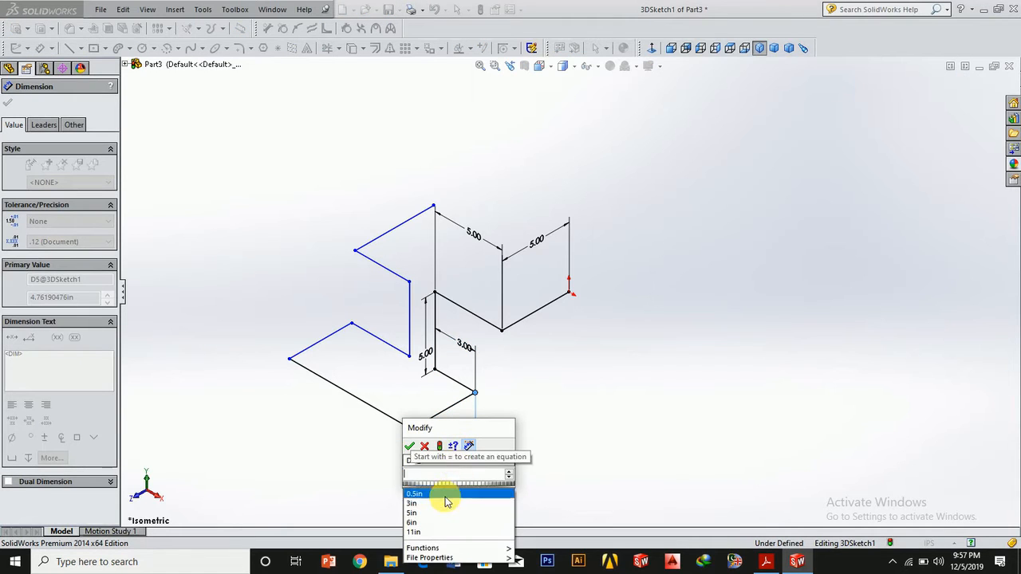
left_click(439, 513)
key("Return")
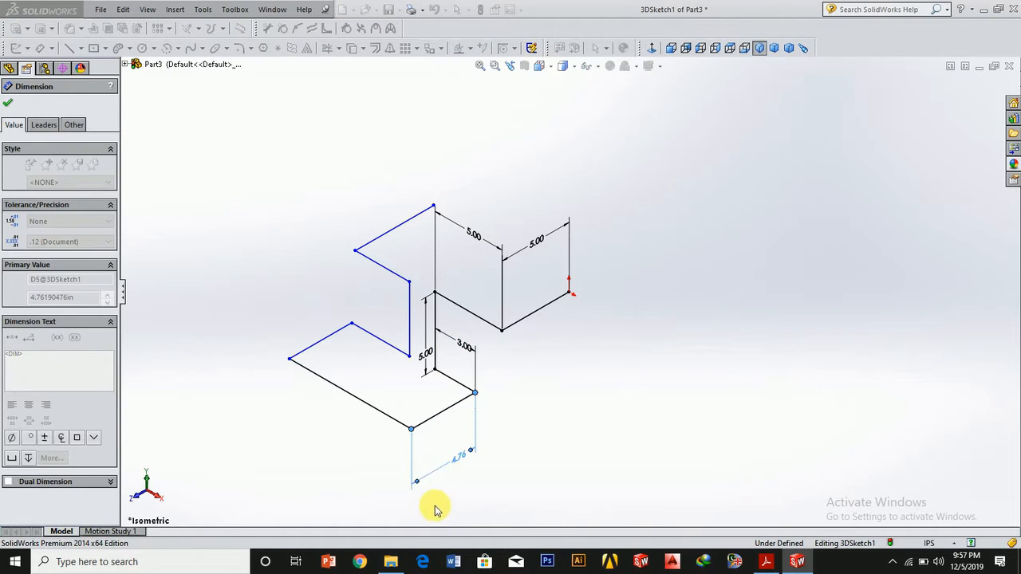
- Dimension the long line running along -X from the lower 5 in Z-direction line as 11 in
left_click(295, 433)
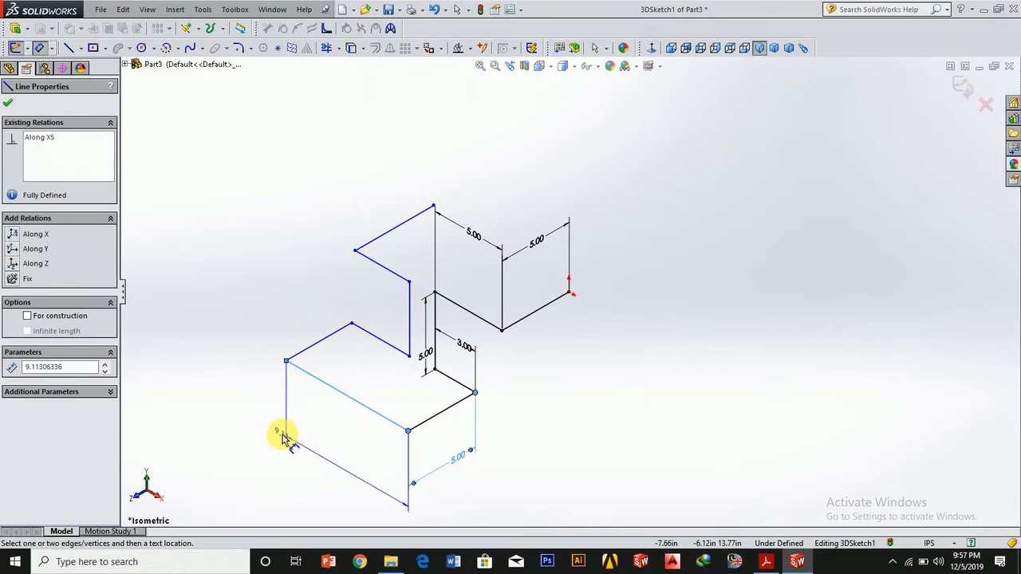
left_click(326, 452)
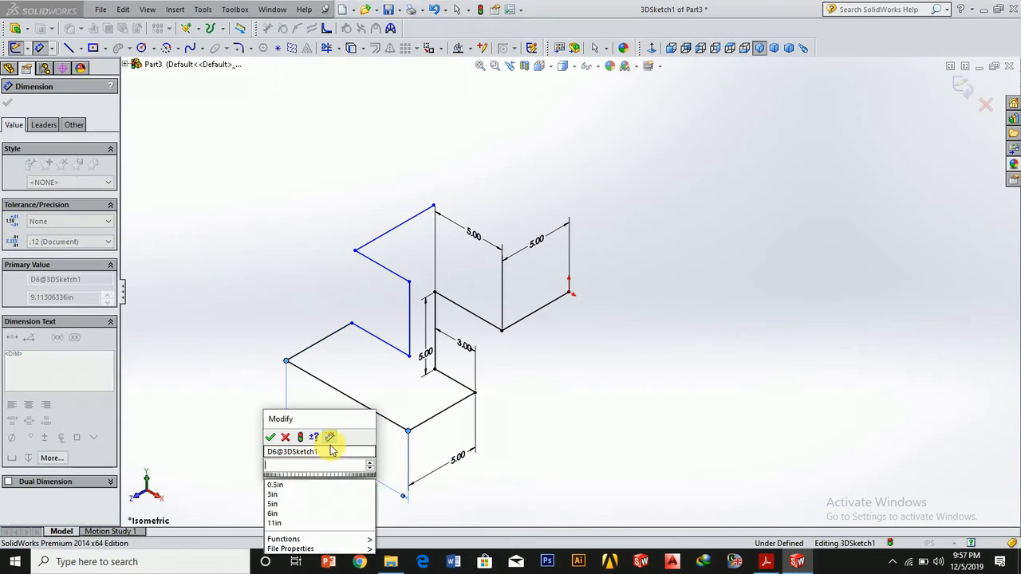
left_click(306, 522)
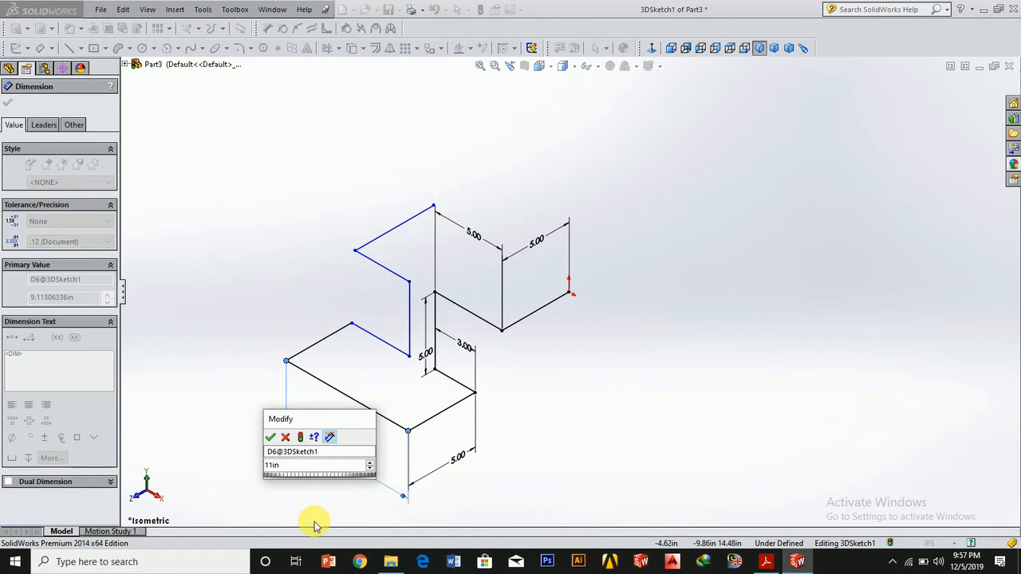
key("Return")
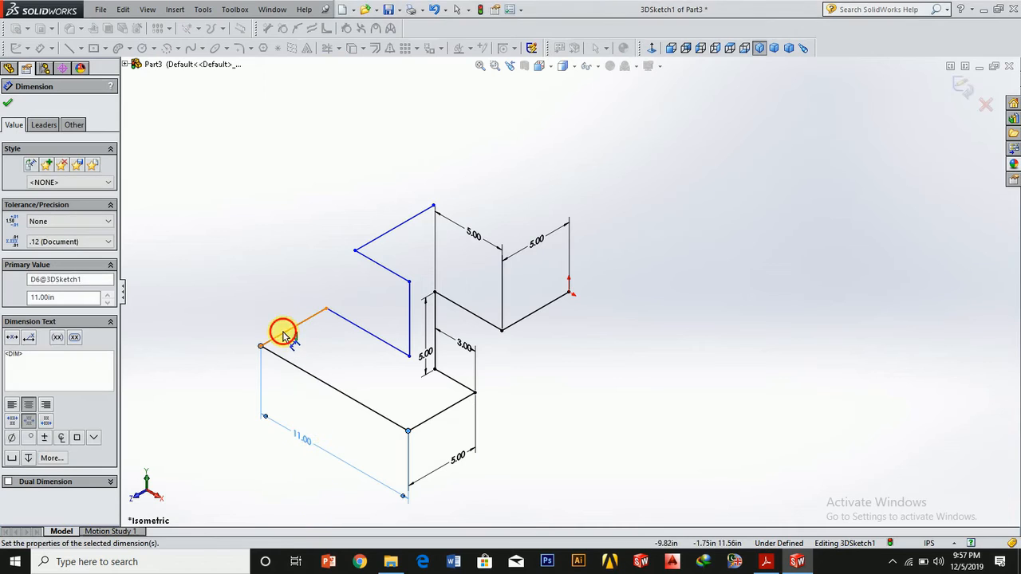
- Dimension the line running along -Z from the far end of the 11 in line as 5 in
left_click(239, 302)
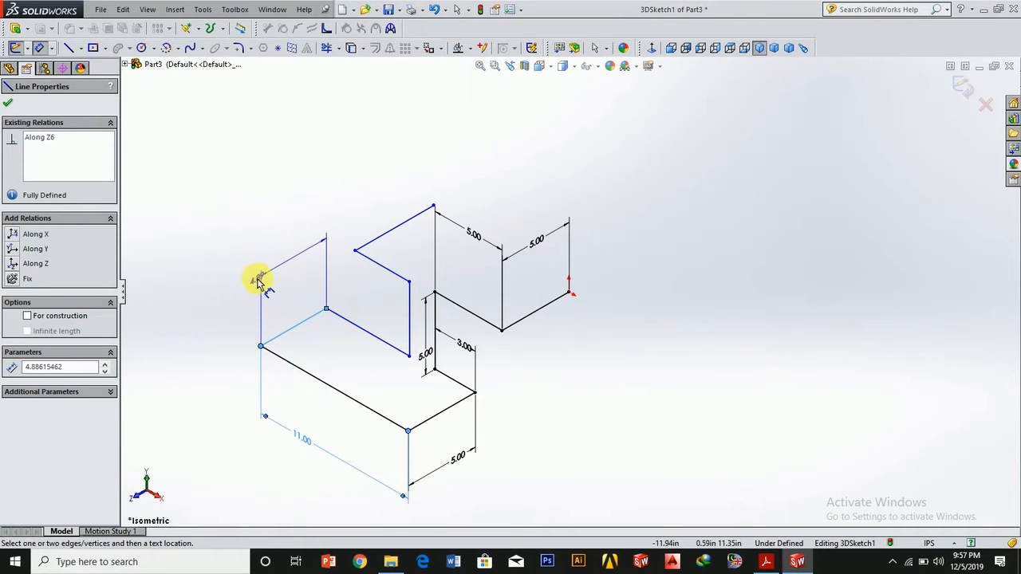
left_click(270, 244)
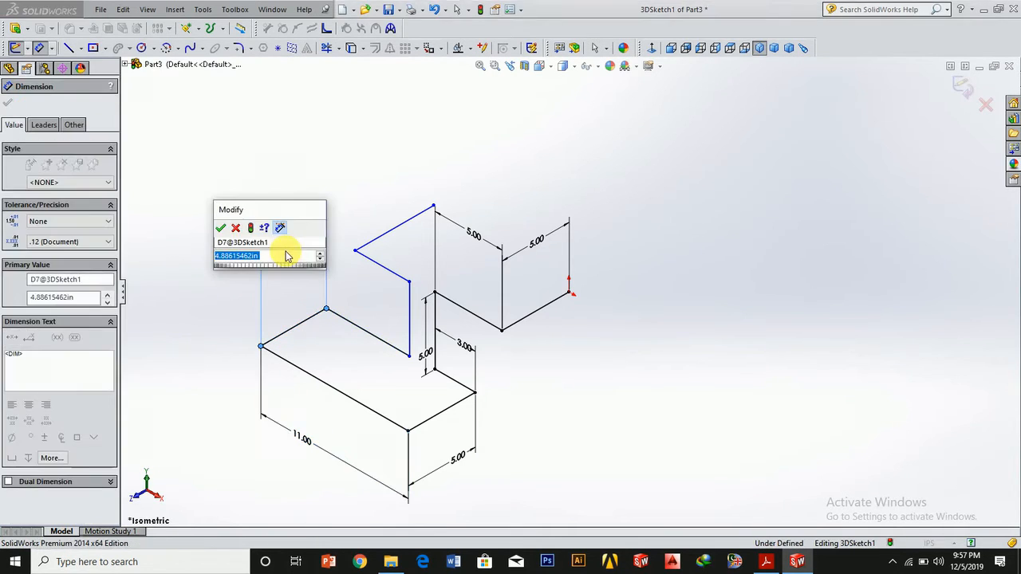
key("BackSpace")
left_click(261, 294)
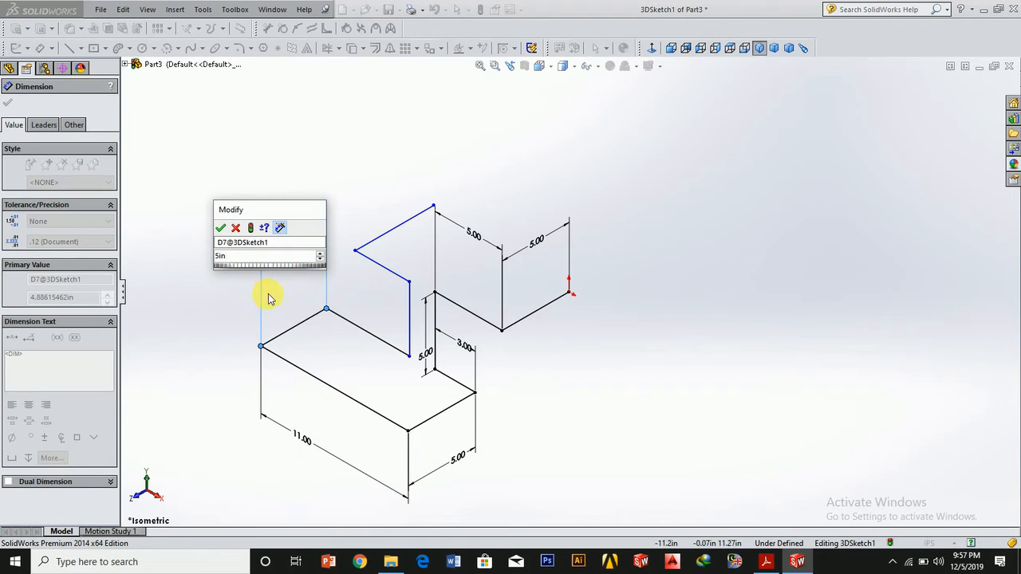
key("Return")
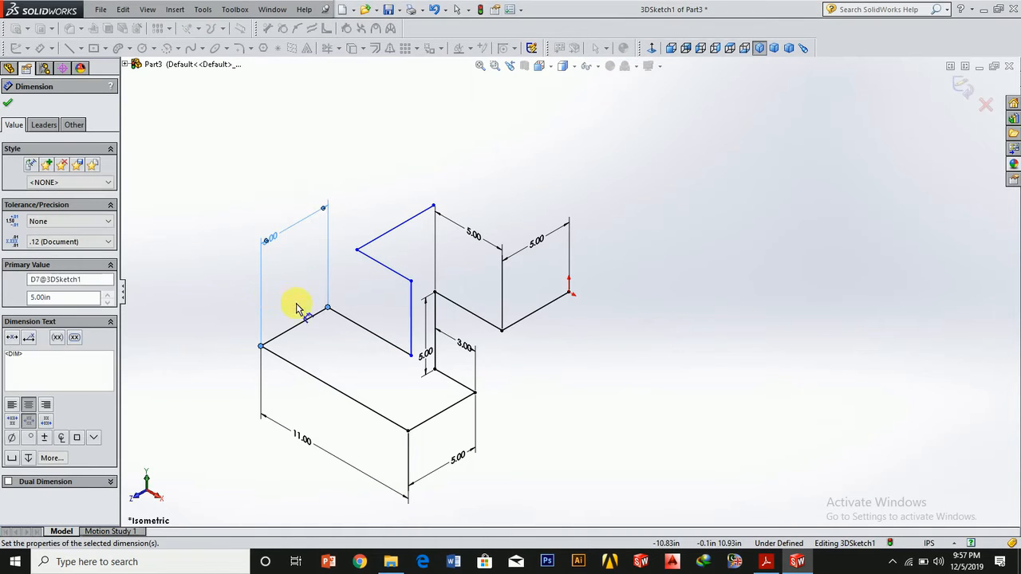
- Dimension the short +X line leading to the foot of the second vertical line as 3 in
left_click(363, 327)
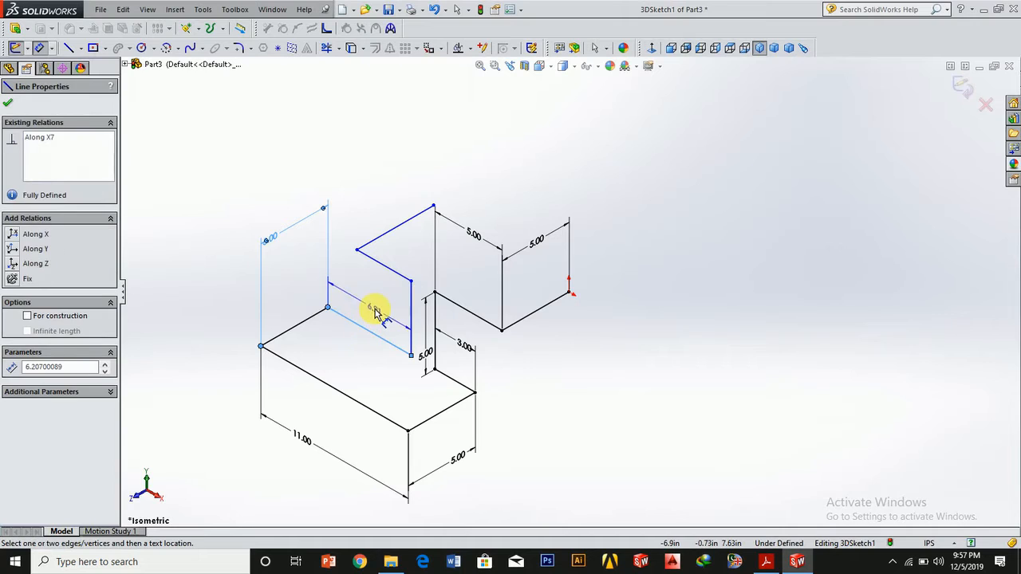
left_click(375, 310)
key("BackSpace")
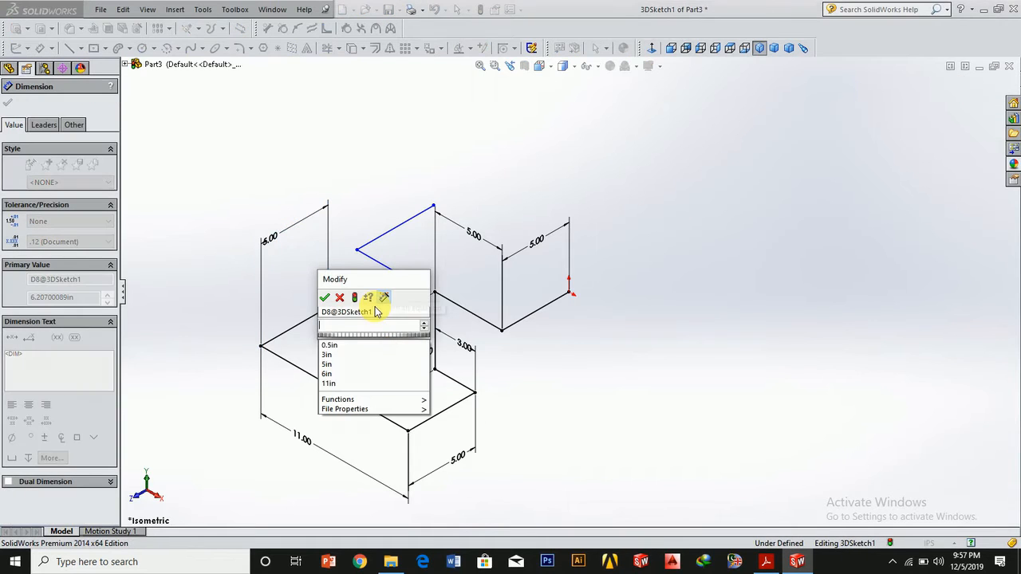
left_click(355, 355)
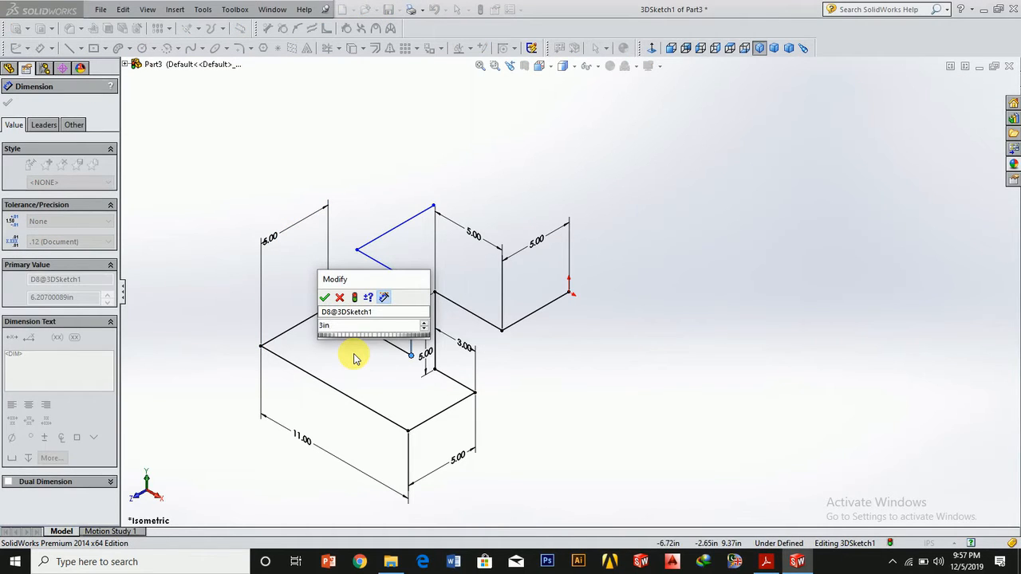
key("Return")
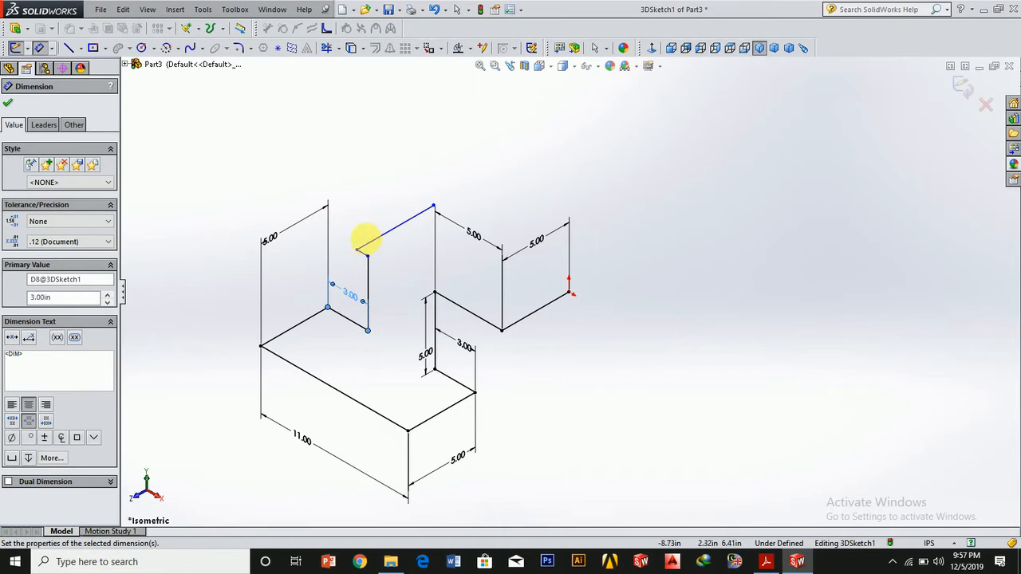
- Dimension the line running along -X from the top of the second vertical line as 5 in
left_click(359, 252)
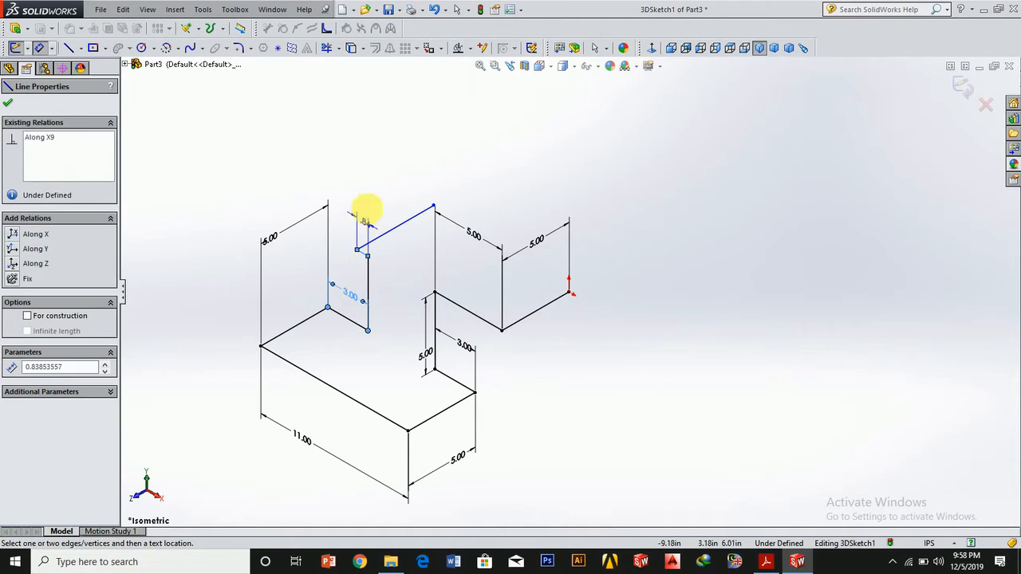
left_click(374, 191)
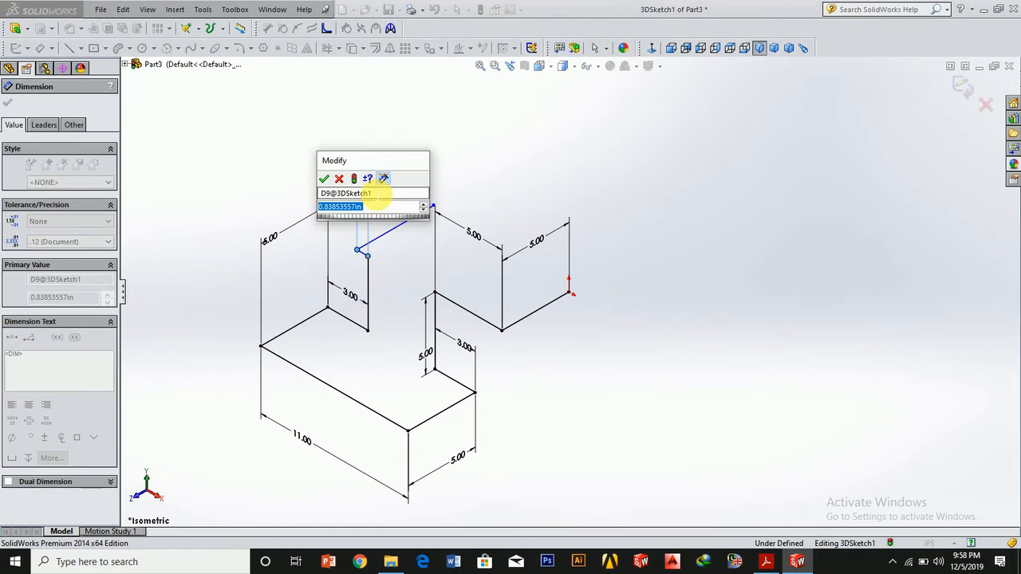
key("BackSpace")
left_click(351, 246)
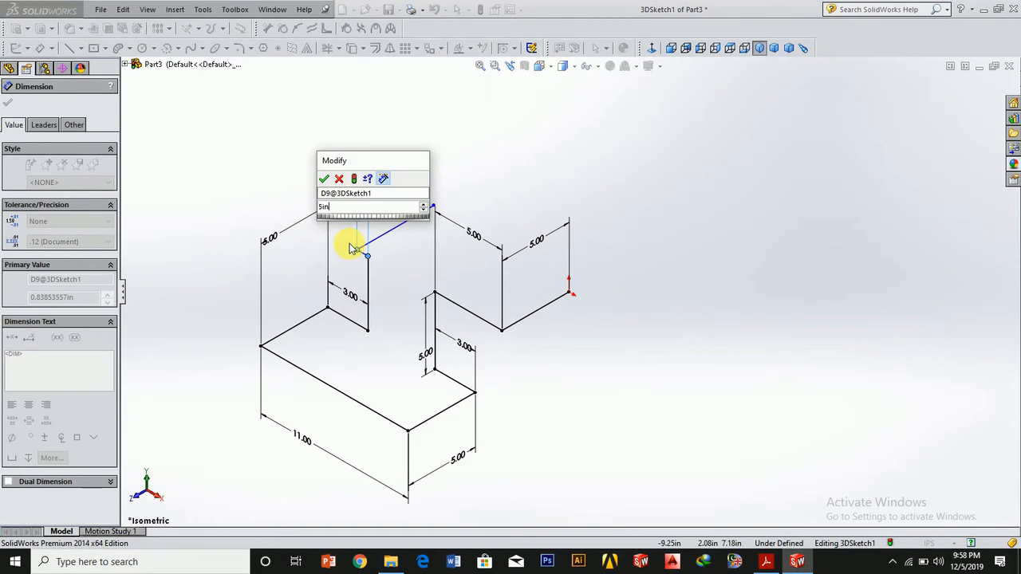
key("Return")
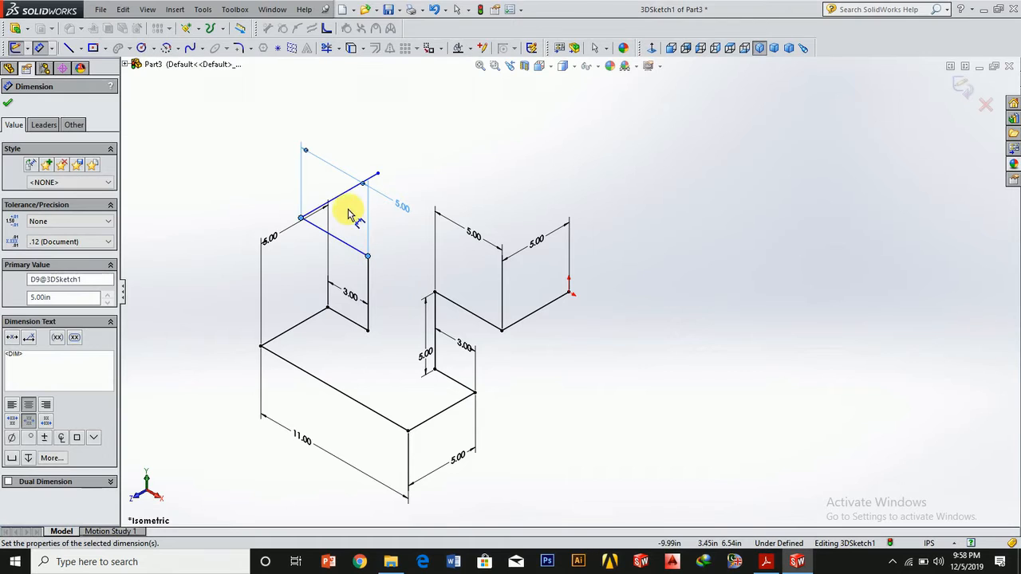
- Dimension the path's final Z-direction line as 5 in and finish dimensioning
left_click(345, 195)
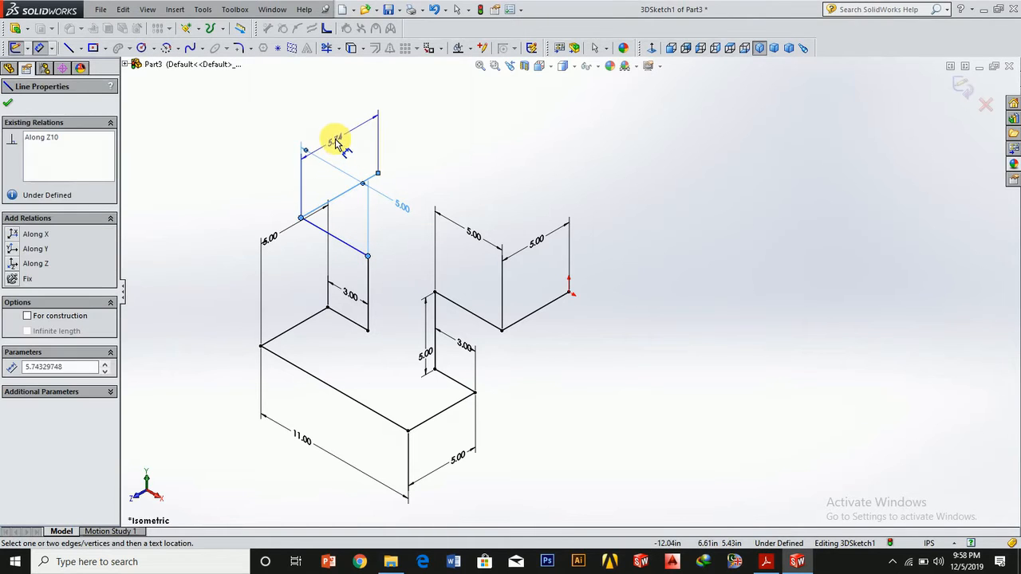
left_click(335, 146)
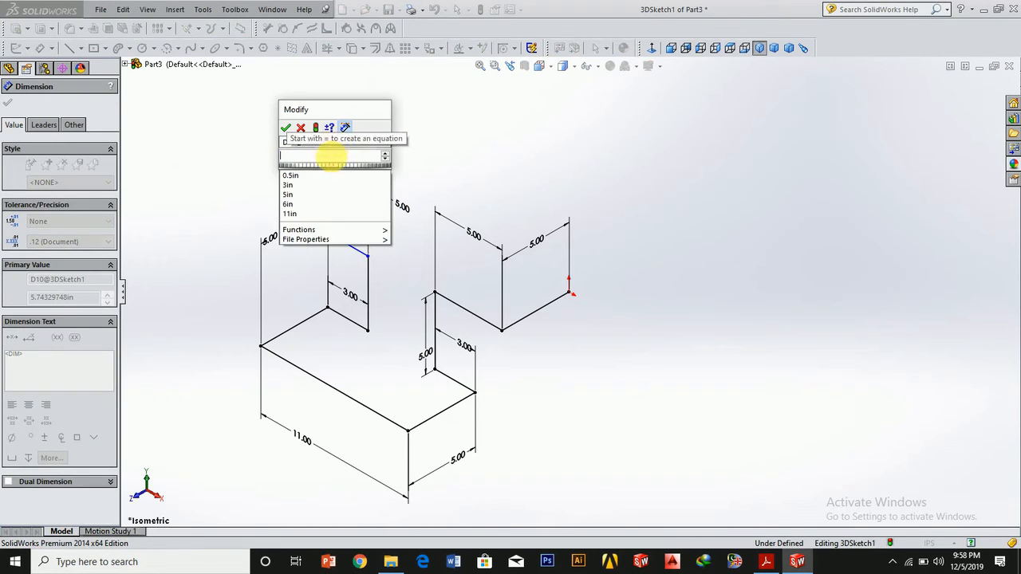
left_click(327, 194)
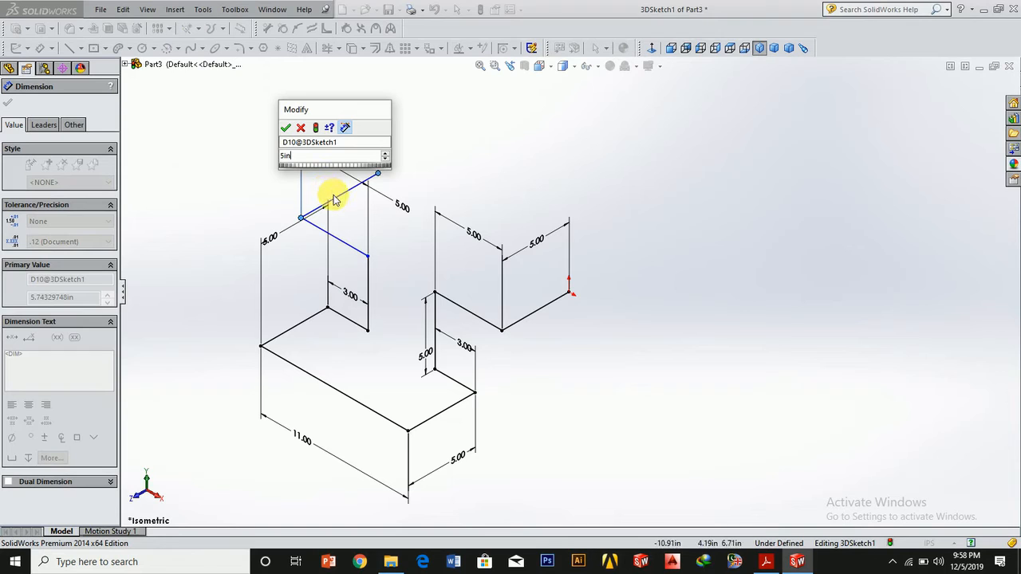
key("Return")
right_click(722, 184)
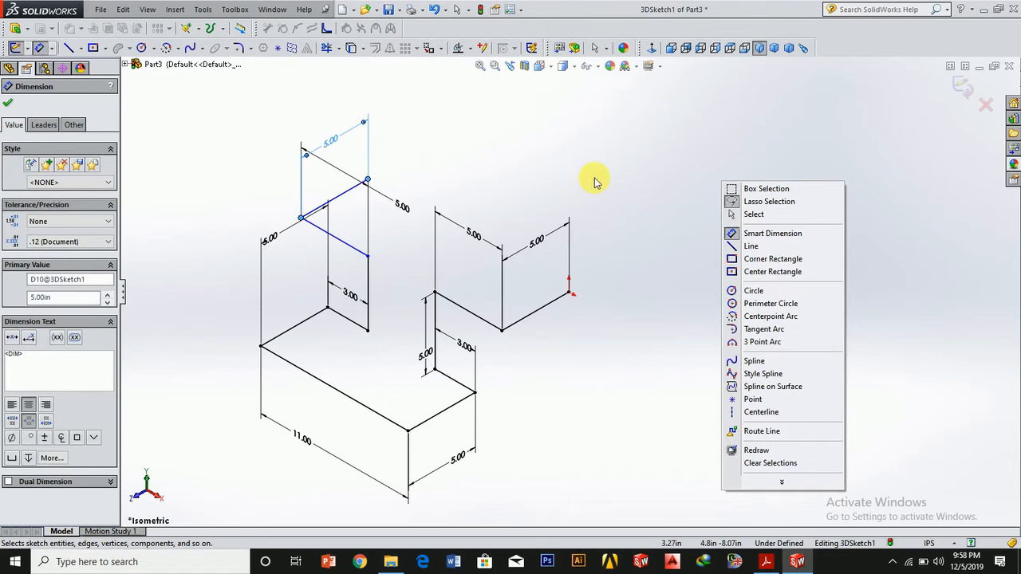
key("Escape")
key("Escape")
- Start a Sketch Fillet with a 1 in radius at the corner between the path's first two lines
right_click(612, 152)
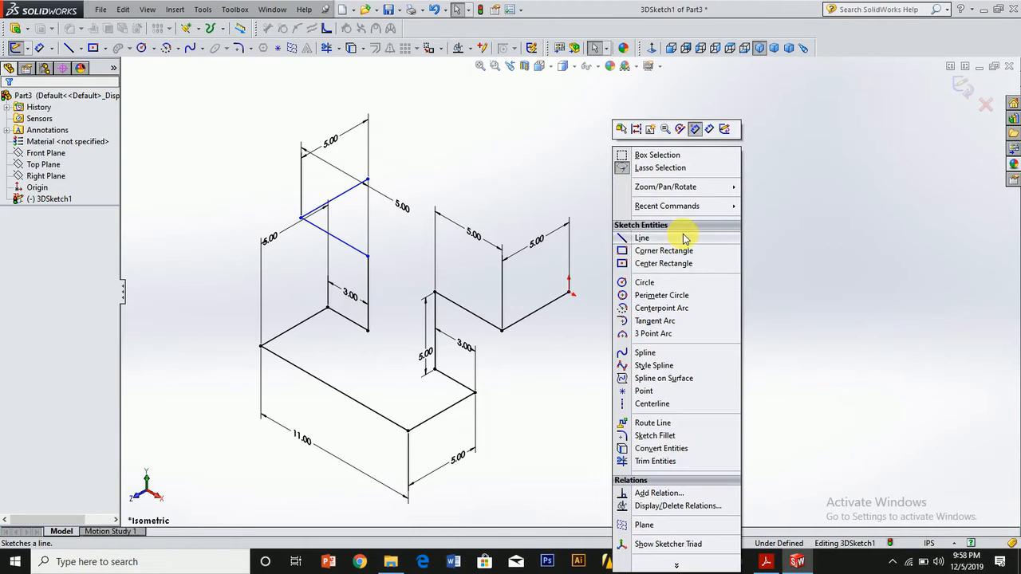
mouse_move(707, 189)
left_click(796, 227)
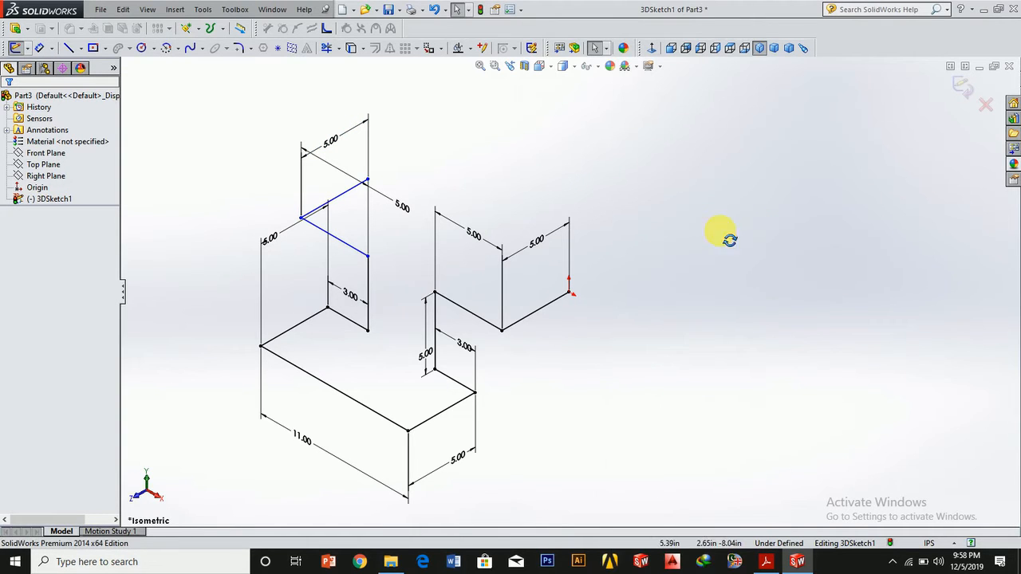
mouse_move(725, 234)
left_mouse_down()
mouse_move(619, 239)
mouse_move(597, 255)
mouse_move(641, 303)
mouse_move(672, 237)
mouse_move(733, 235)
mouse_move(870, 298)
mouse_move(877, 313)
mouse_move(681, 280)
mouse_move(631, 296)
mouse_move(671, 337)
left_mouse_up()
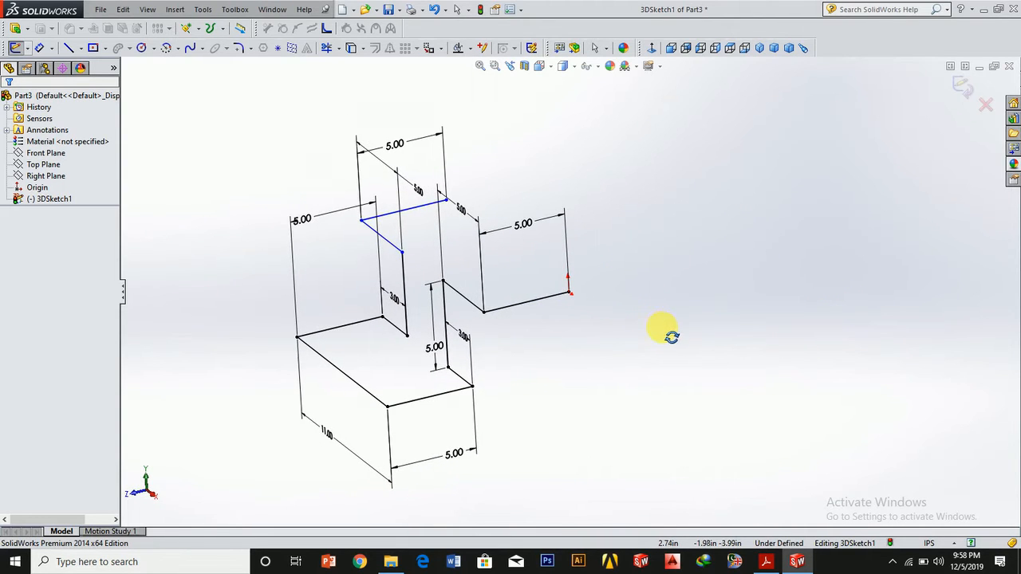
left_click(249, 53)
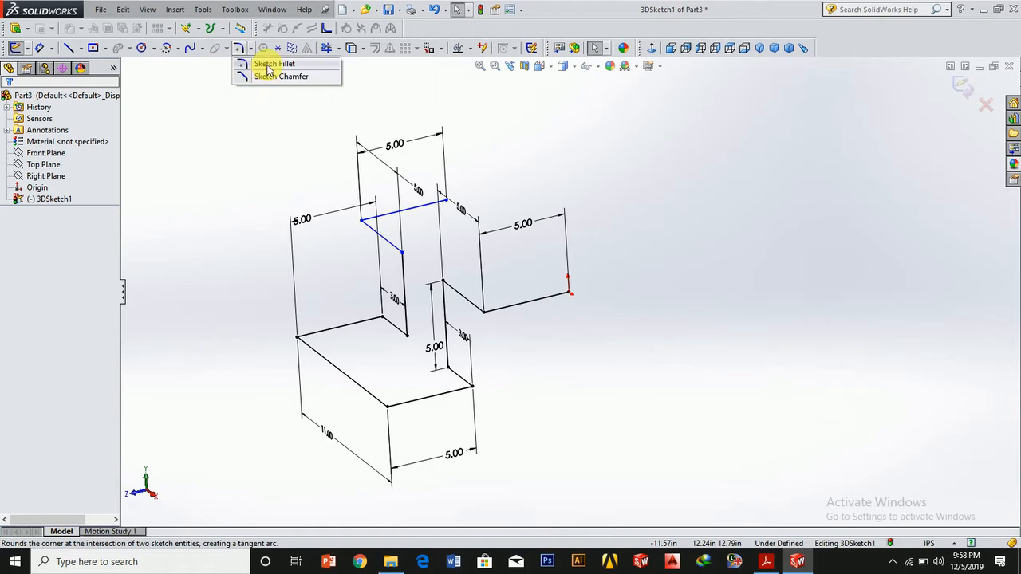
left_click(269, 66)
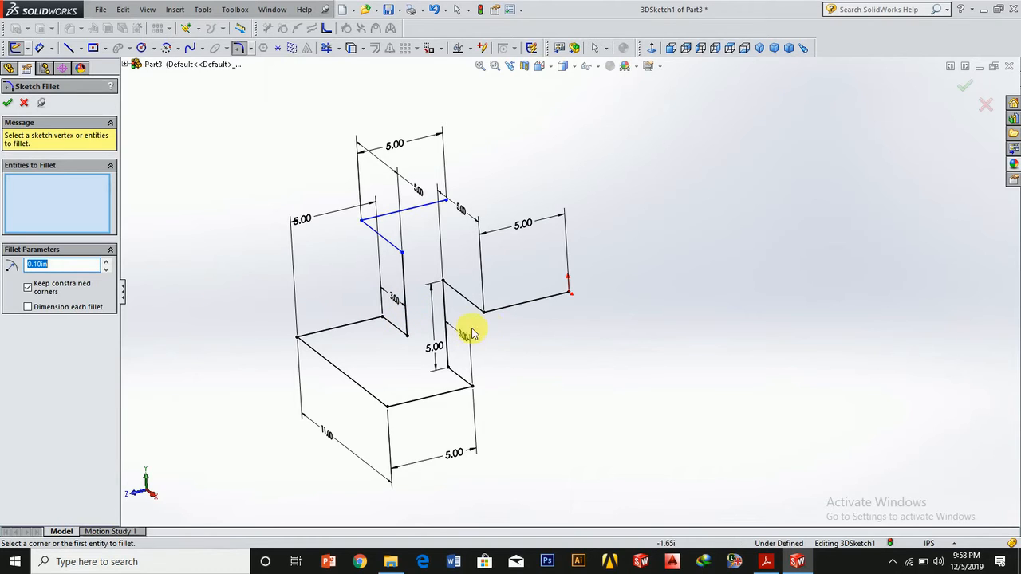
left_click(504, 316)
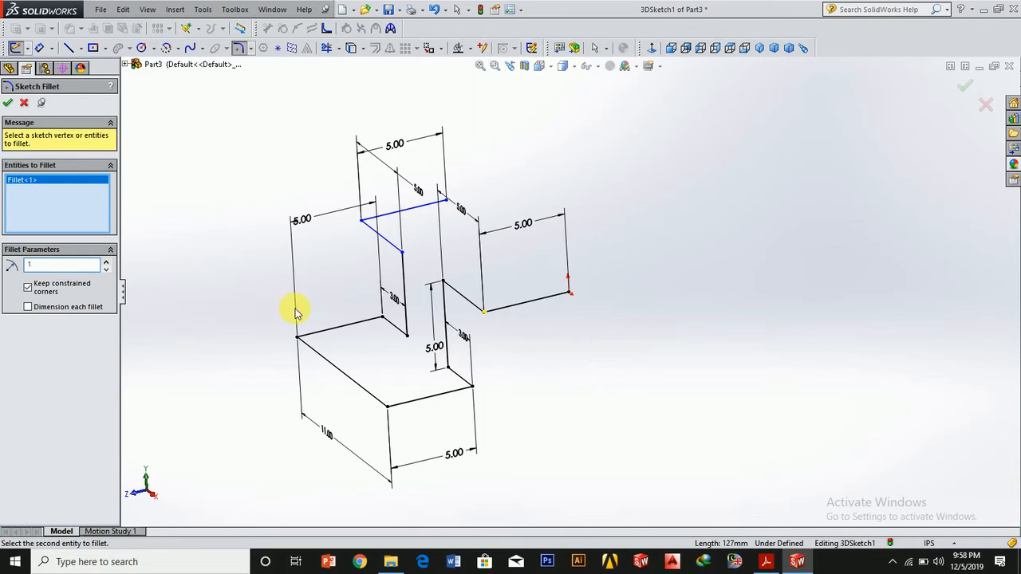
- Add 1 in fillets at the foot of the first vertical line, the next corner, and the start of the 11 in line
left_click(451, 363)
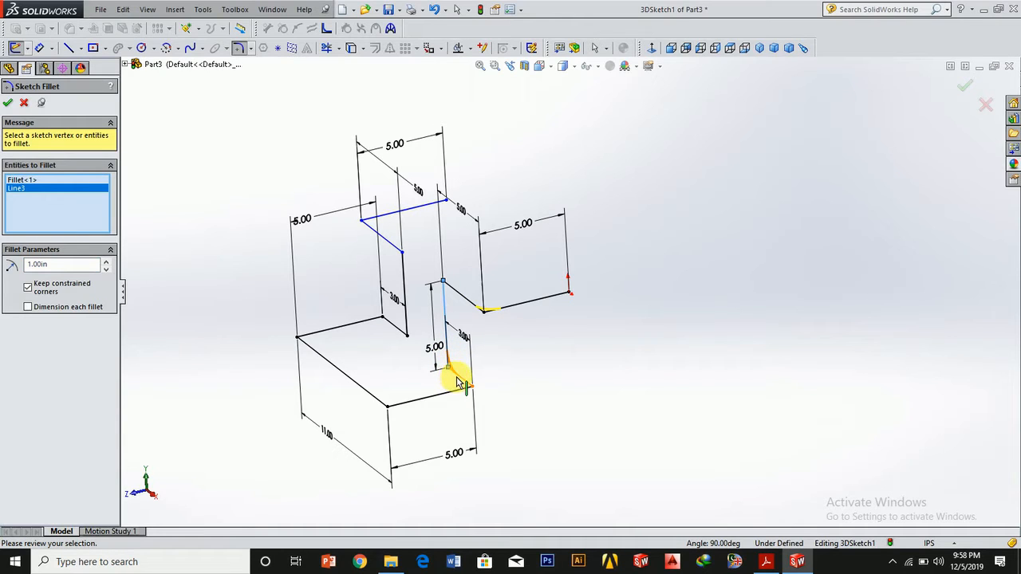
left_click(458, 376)
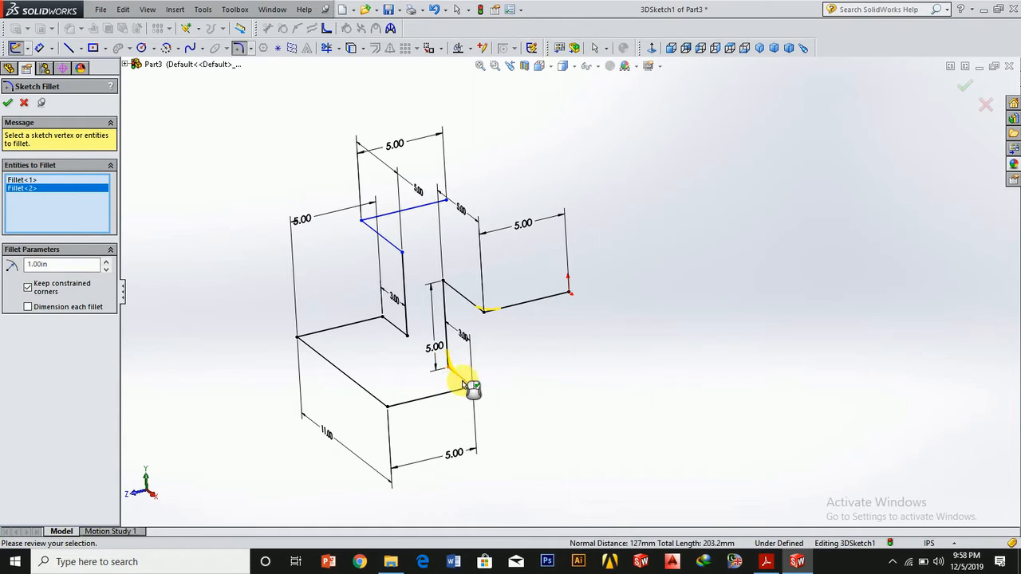
left_click(462, 384)
left_click(461, 393)
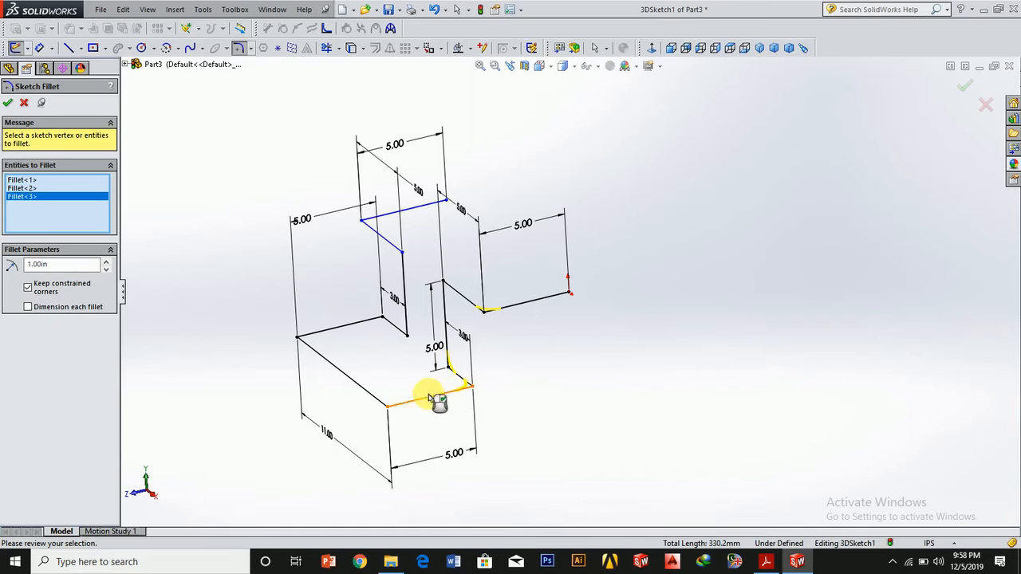
left_click(401, 408)
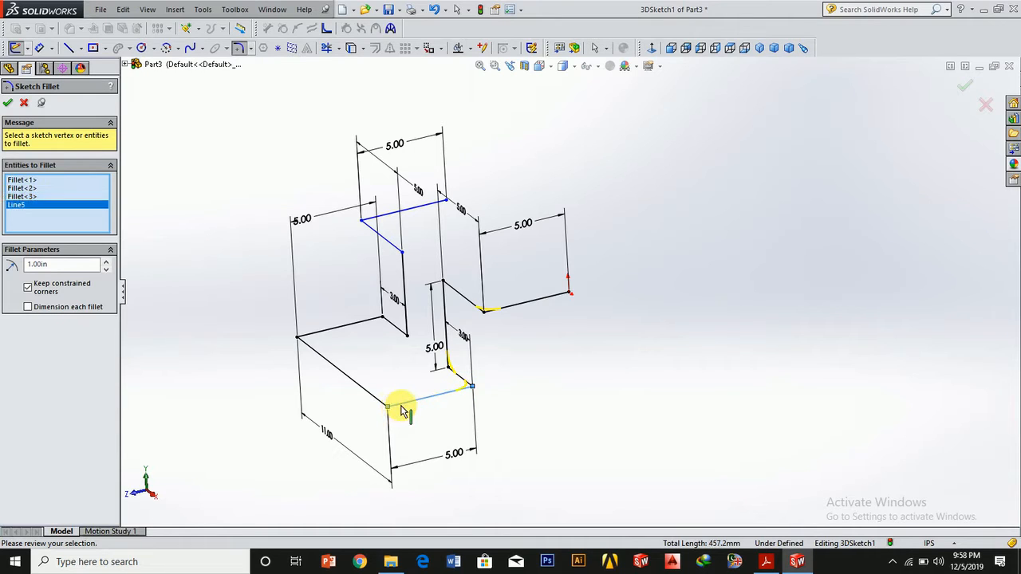
left_click(376, 398)
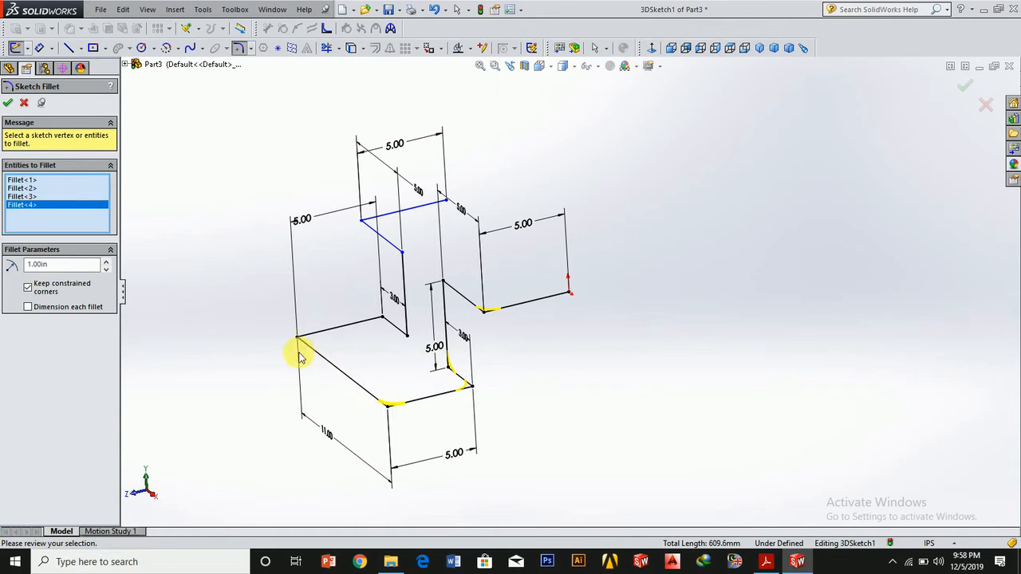
- Add 1 in fillets at the far end of the 11 in line, the next corner, and the foot of the second vertical line
left_click(312, 351)
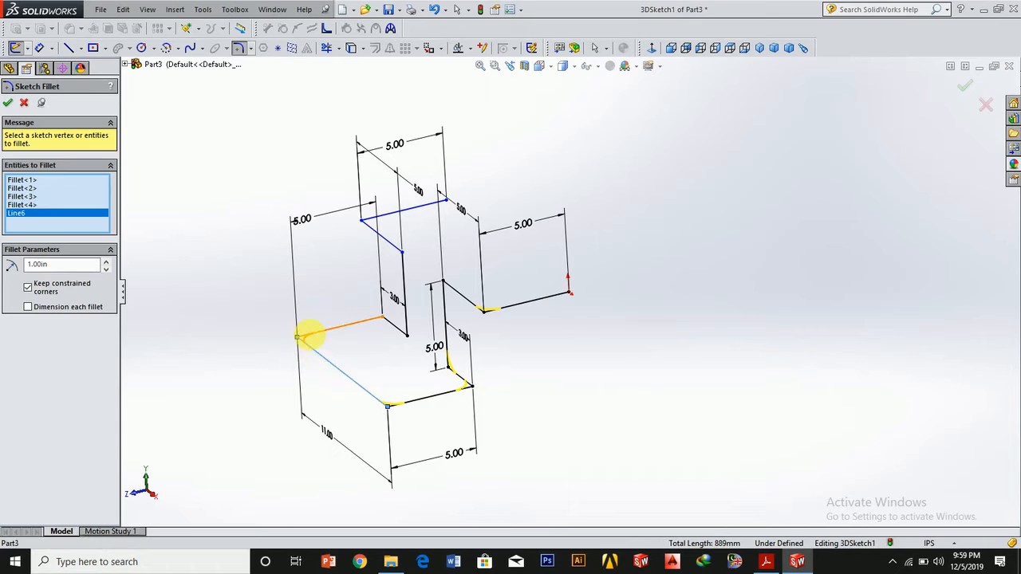
left_click(311, 334)
left_click(371, 327)
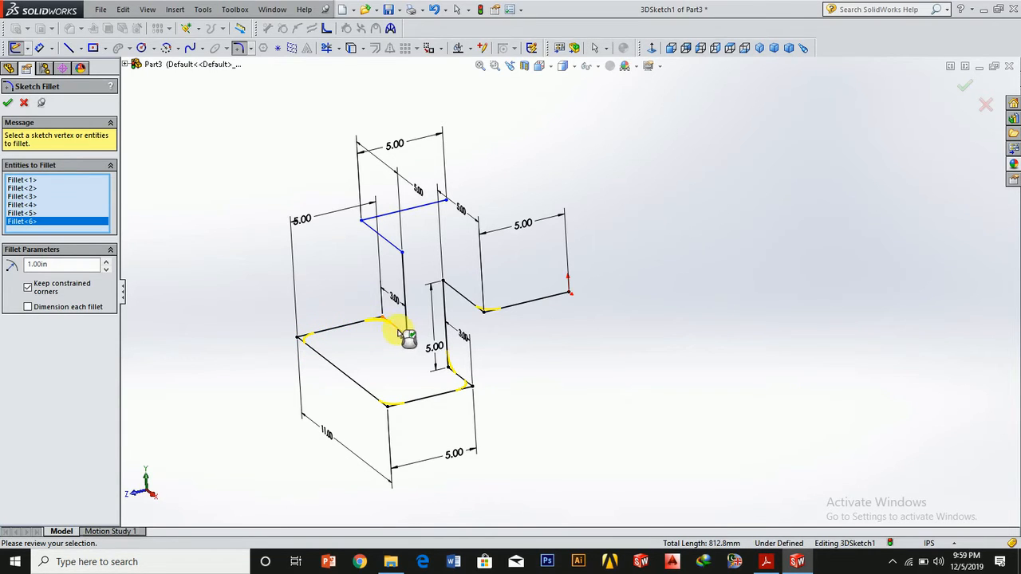
left_click(406, 329)
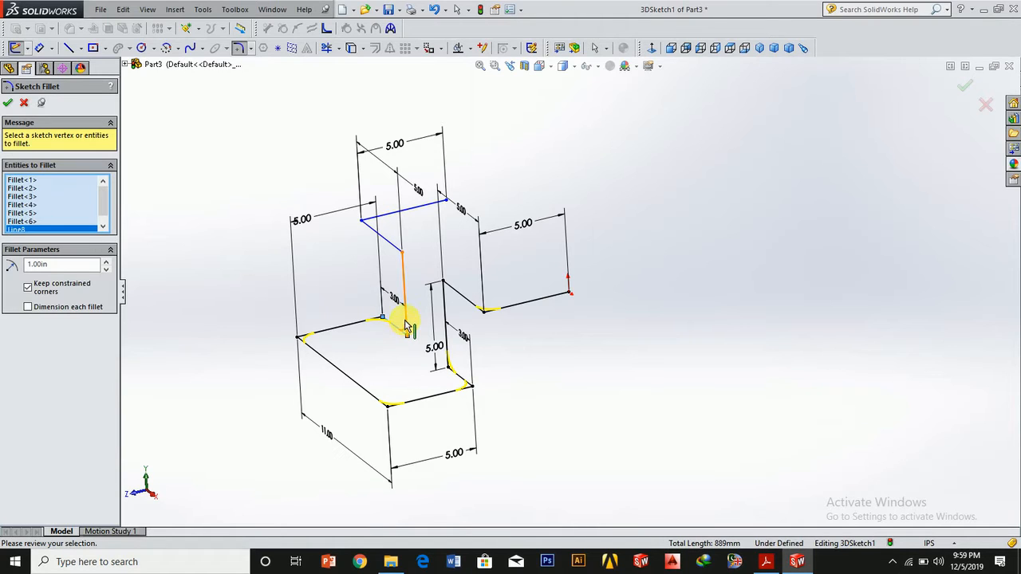
- Add 1 in fillets at the top of the second vertical line, the final line's start and the first vertical line's top, and apply all fillets
left_click(398, 252)
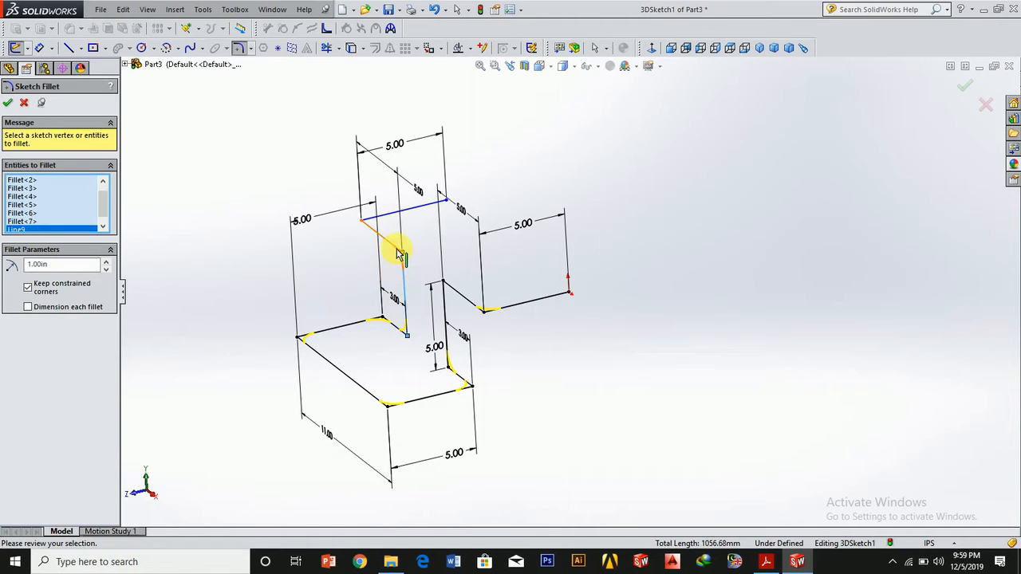
left_click(398, 253)
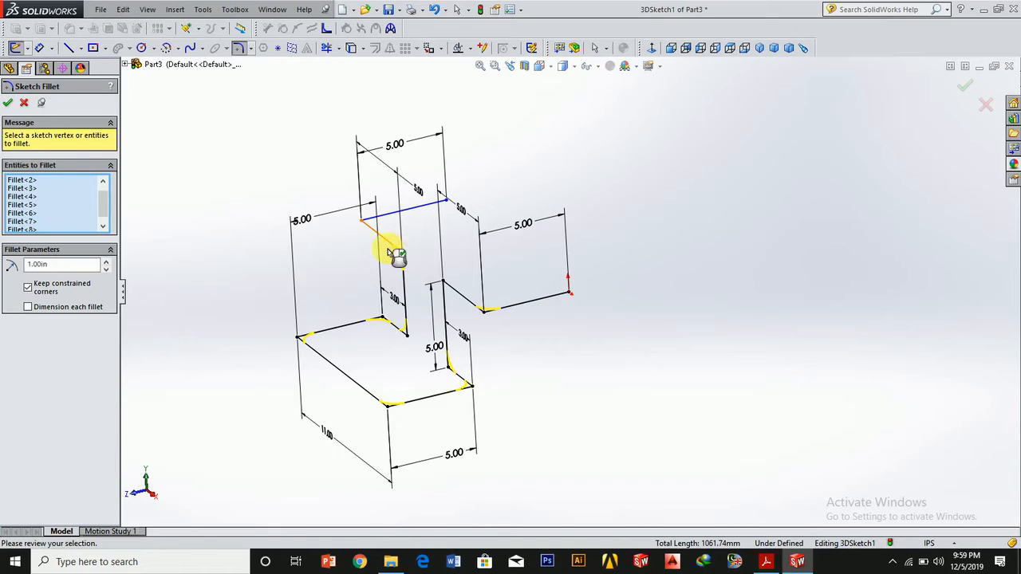
left_click(370, 228)
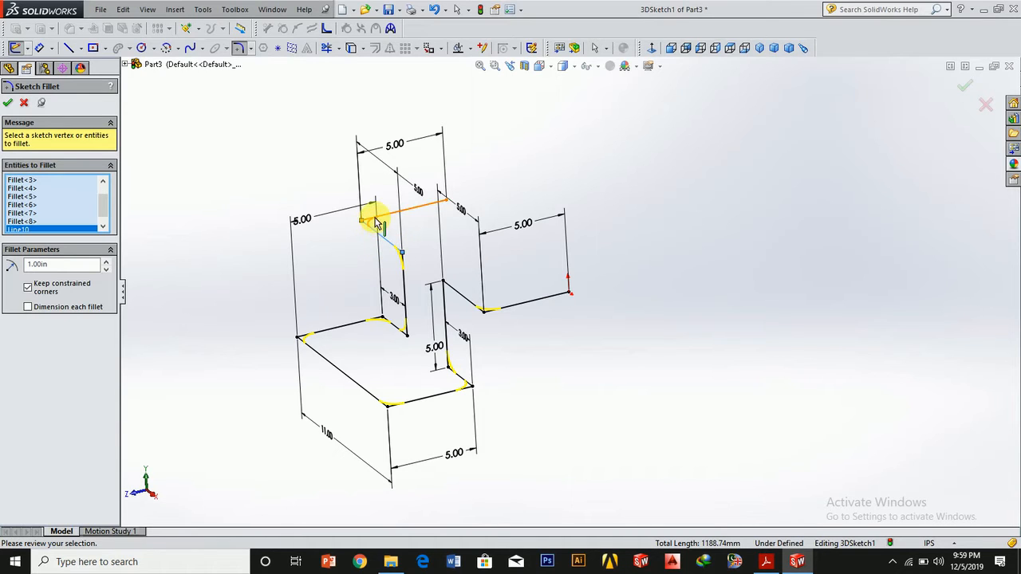
left_click(450, 293)
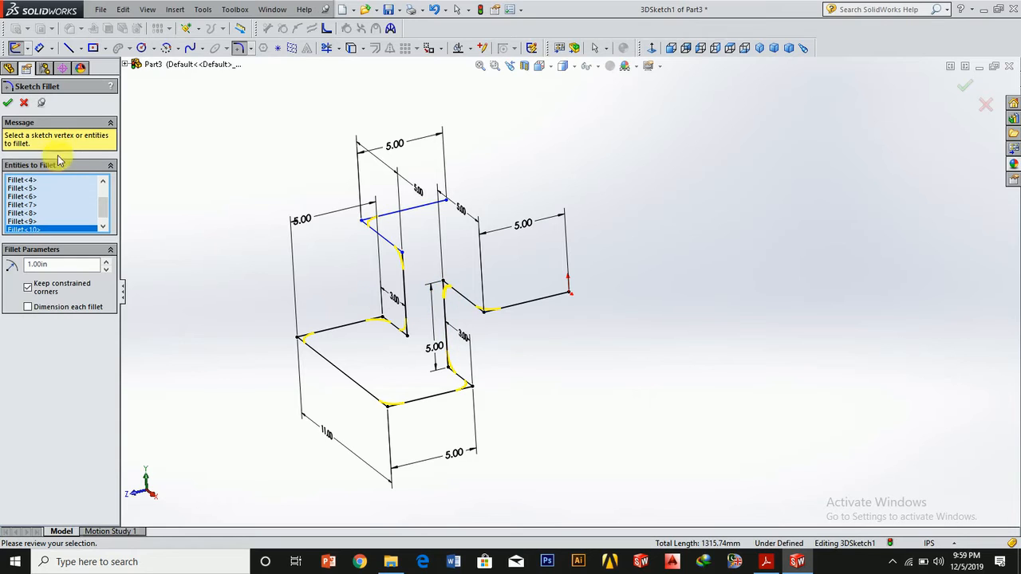
left_click(6, 104)
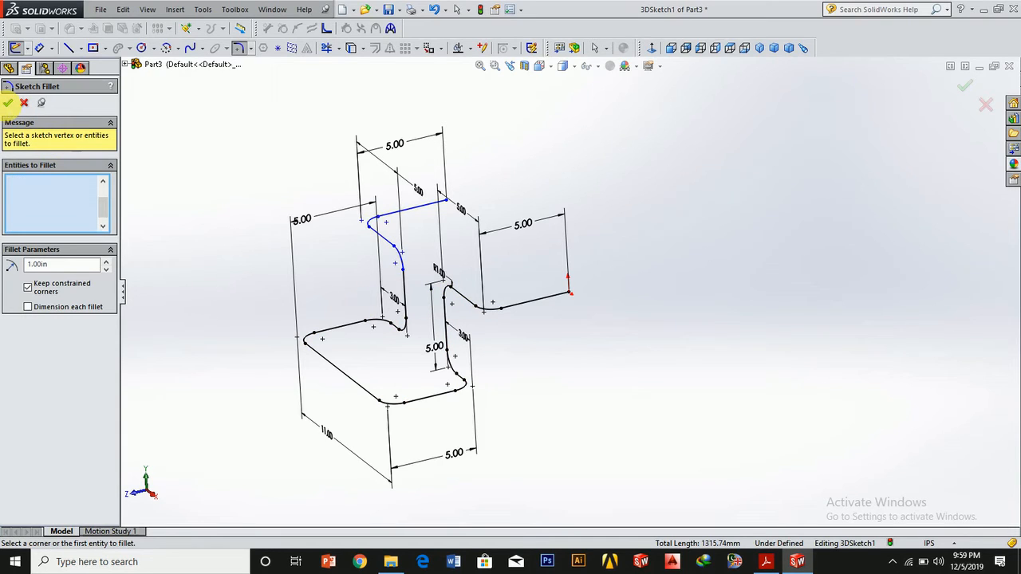
left_click(7, 104)
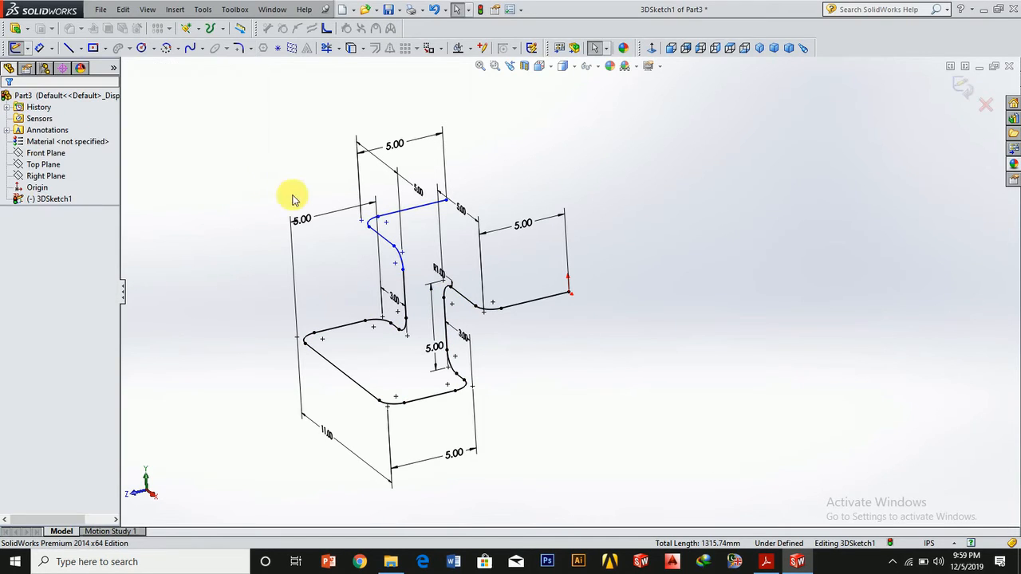
- Inspect the filleted path from the front and exit the 3D sketch
right_click(603, 193)
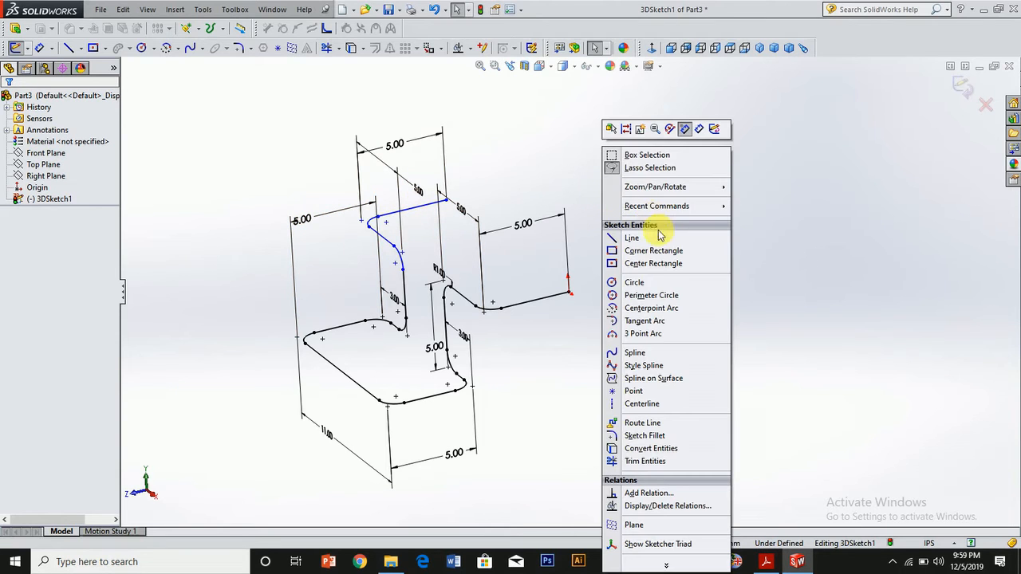
mouse_move(670, 188)
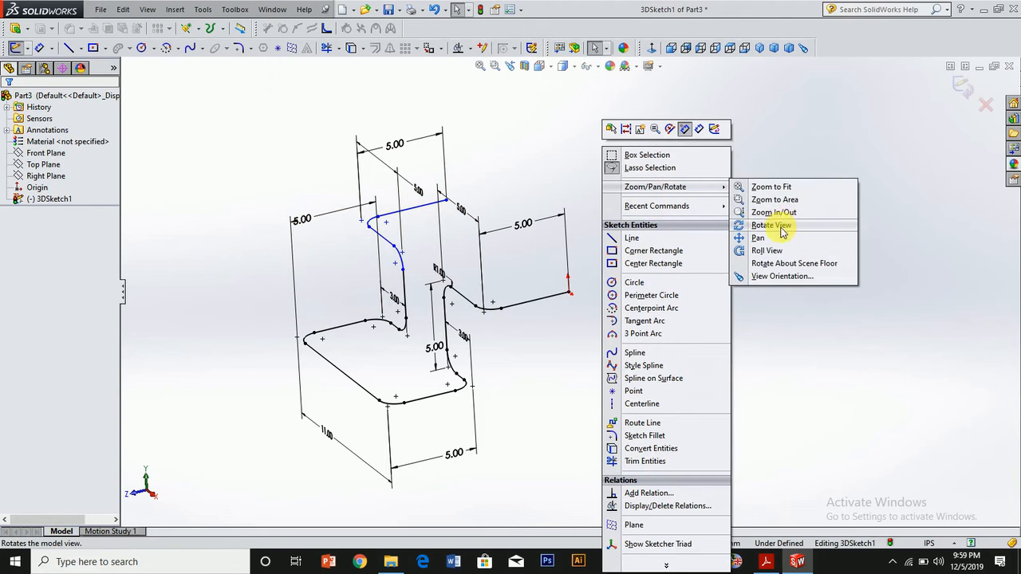
left_click(774, 225)
mouse_move(713, 253)
left_mouse_down()
mouse_move(678, 266)
mouse_move(766, 313)
mouse_move(848, 383)
mouse_move(519, 288)
mouse_move(487, 299)
mouse_move(524, 365)
mouse_move(445, 355)
mouse_move(354, 303)
mouse_move(273, 296)
mouse_move(285, 311)
mouse_move(266, 300)
mouse_move(397, 259)
left_mouse_up()
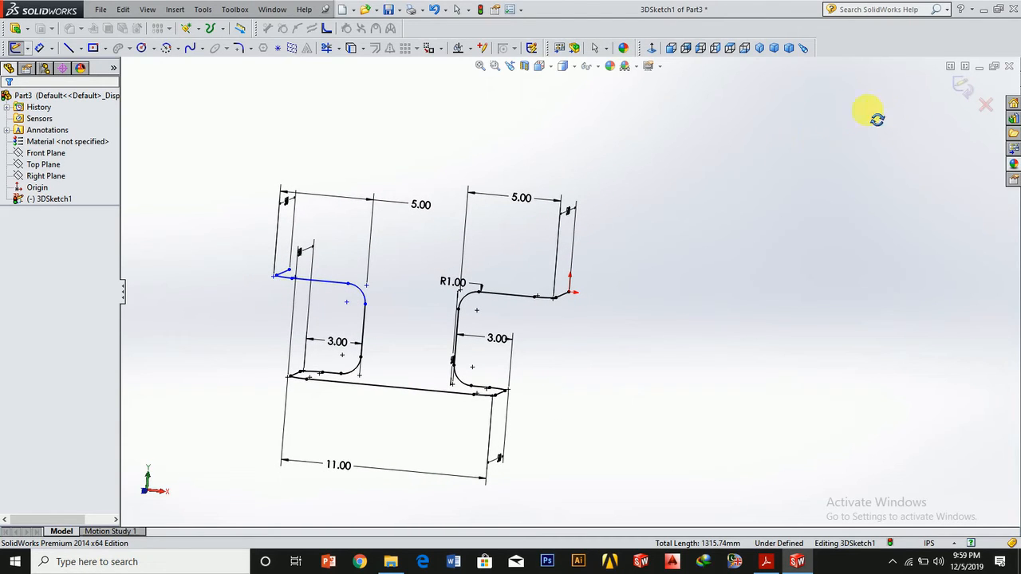
key("Escape")
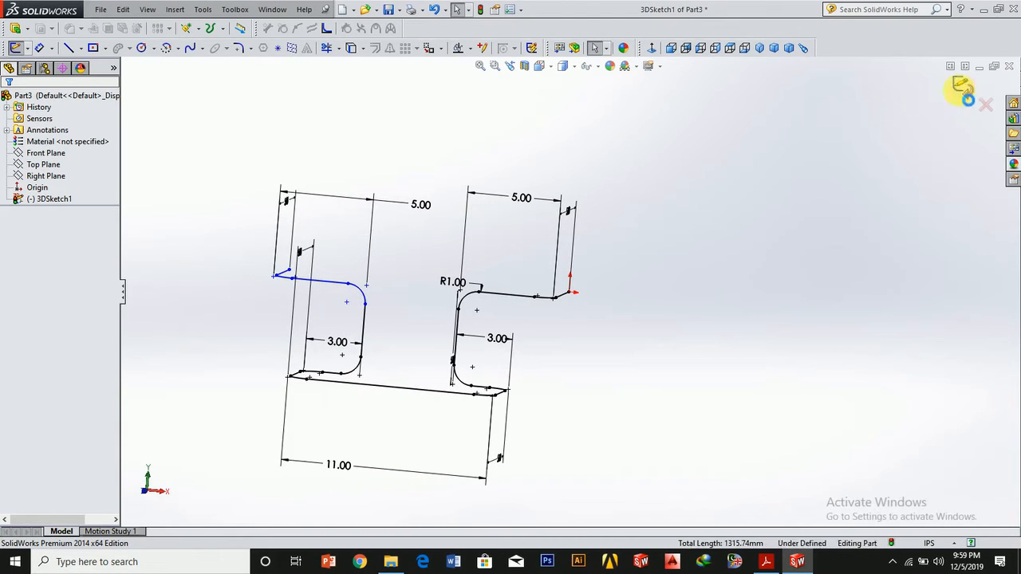
left_click(959, 89)
- Create a reference plane parallel to the Front Plane and coincident with the path's start point at the origin
right_click(502, 217)
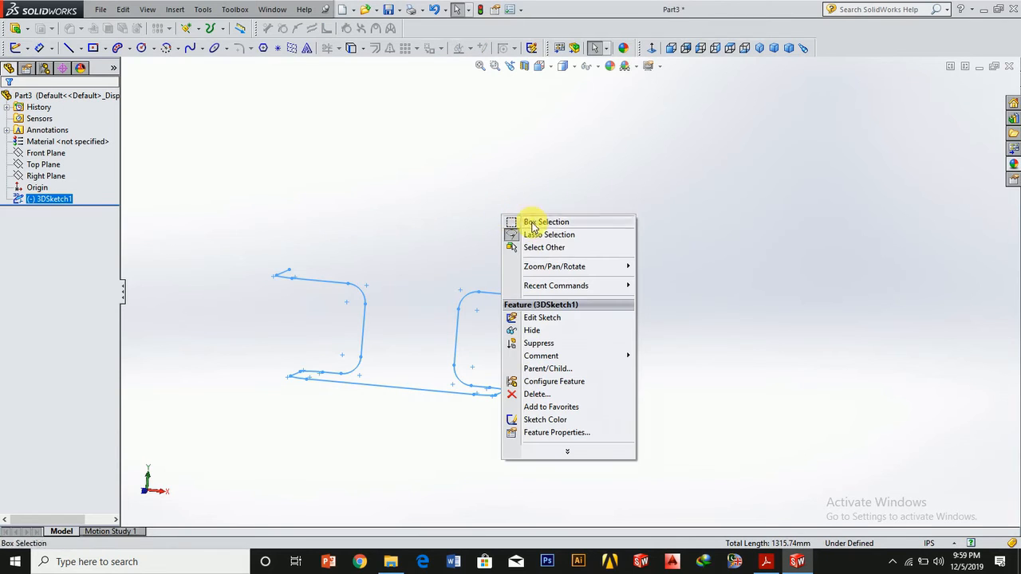
mouse_move(626, 266)
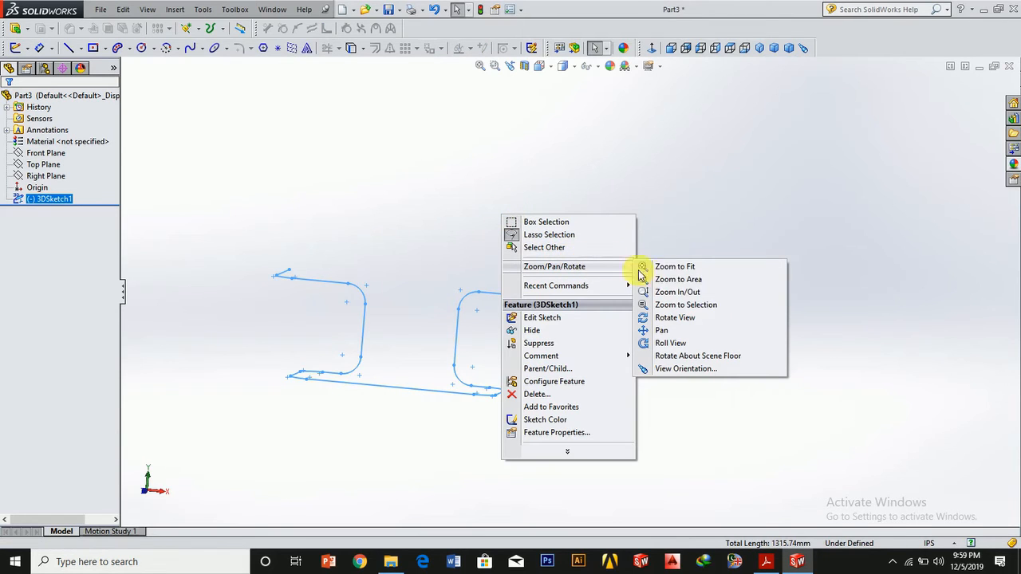
left_click(693, 319)
mouse_move(661, 330)
left_mouse_down()
mouse_move(486, 330)
mouse_move(401, 343)
mouse_move(439, 372)
mouse_move(433, 364)
left_mouse_up()
mouse_move(404, 269)
left_mouse_down()
mouse_move(414, 295)
mouse_move(405, 307)
left_mouse_up()
key("Escape")
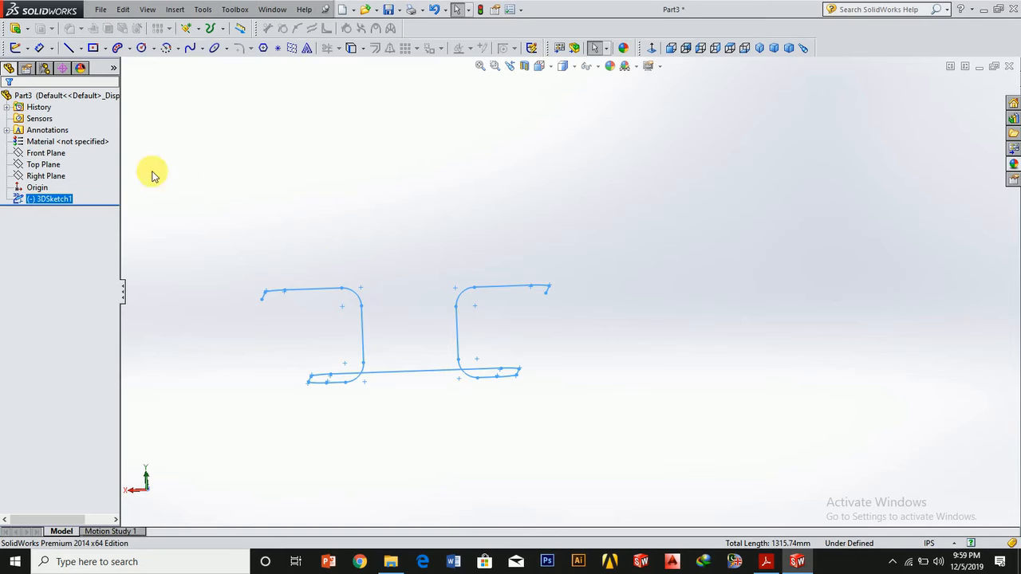
left_click(42, 155)
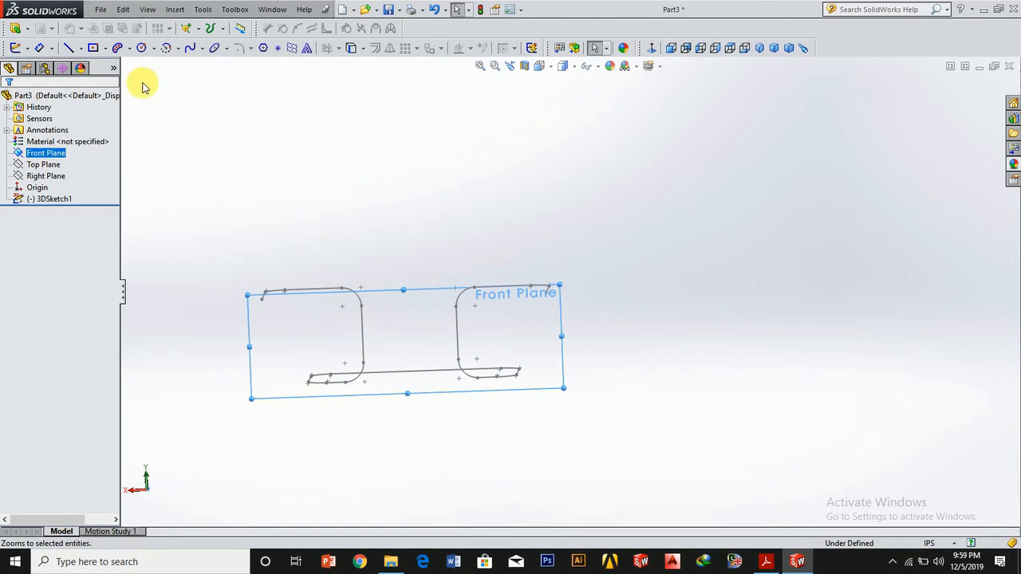
left_click(188, 30)
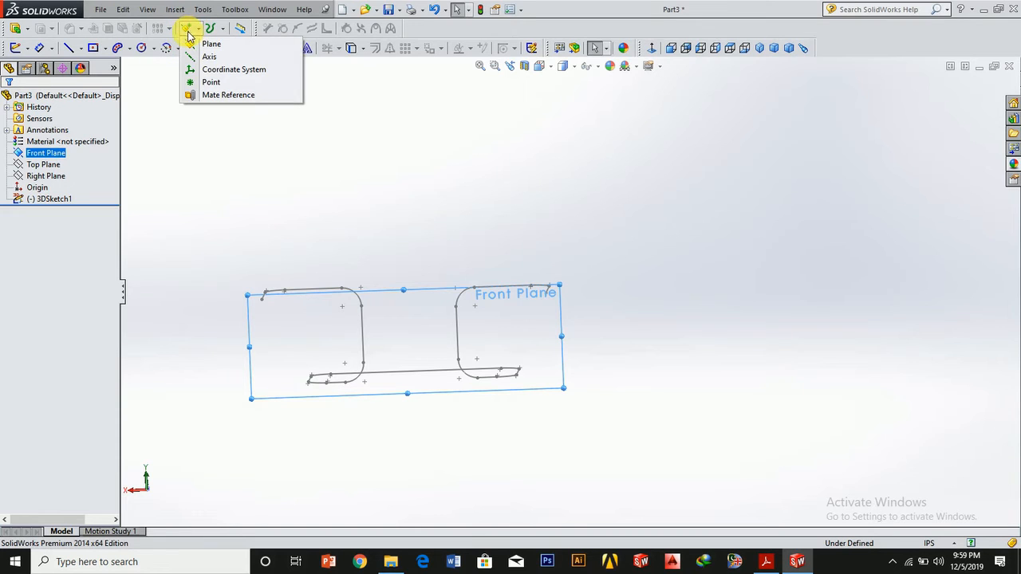
left_click(212, 44)
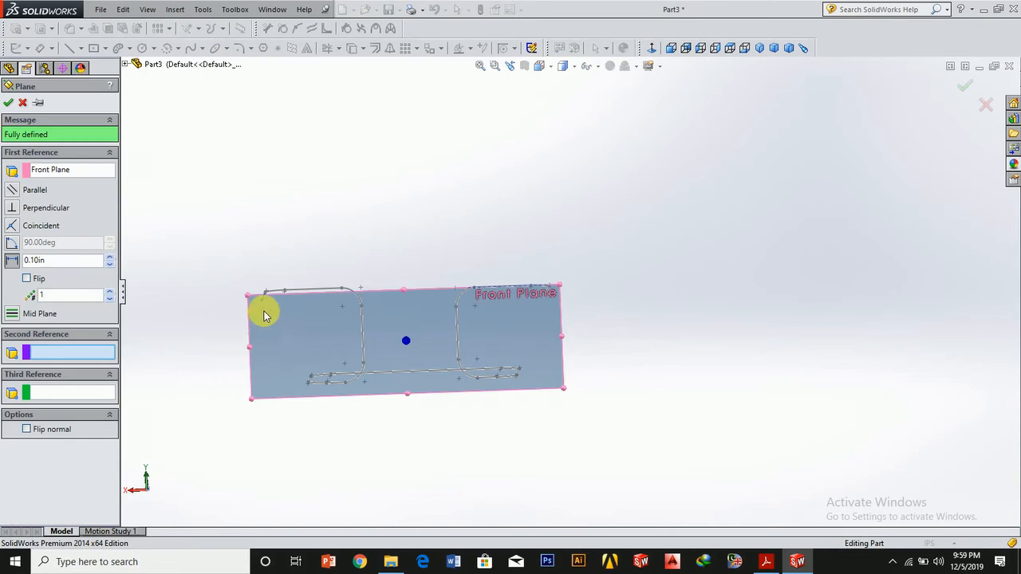
left_click(261, 304)
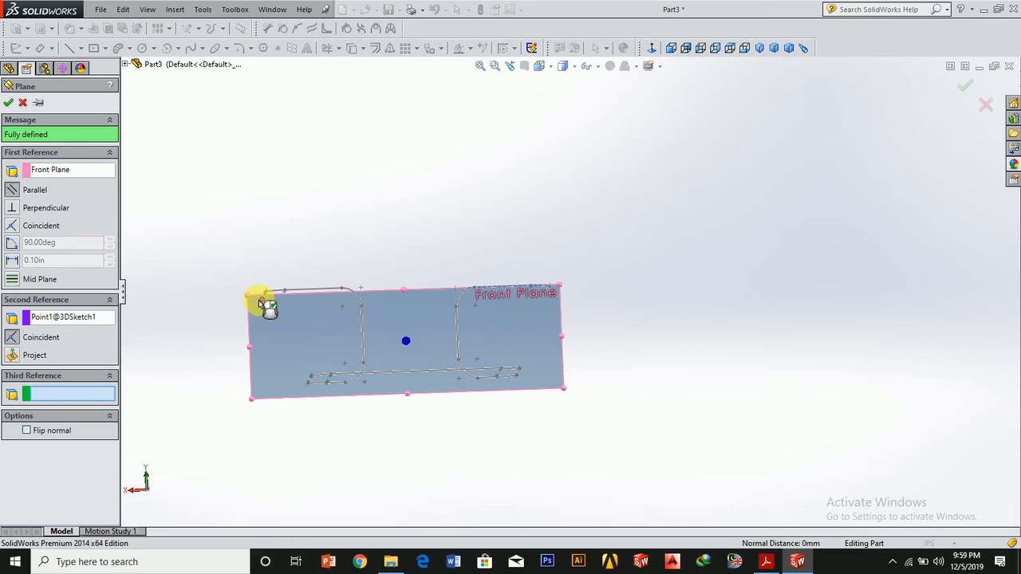
left_click(11, 105)
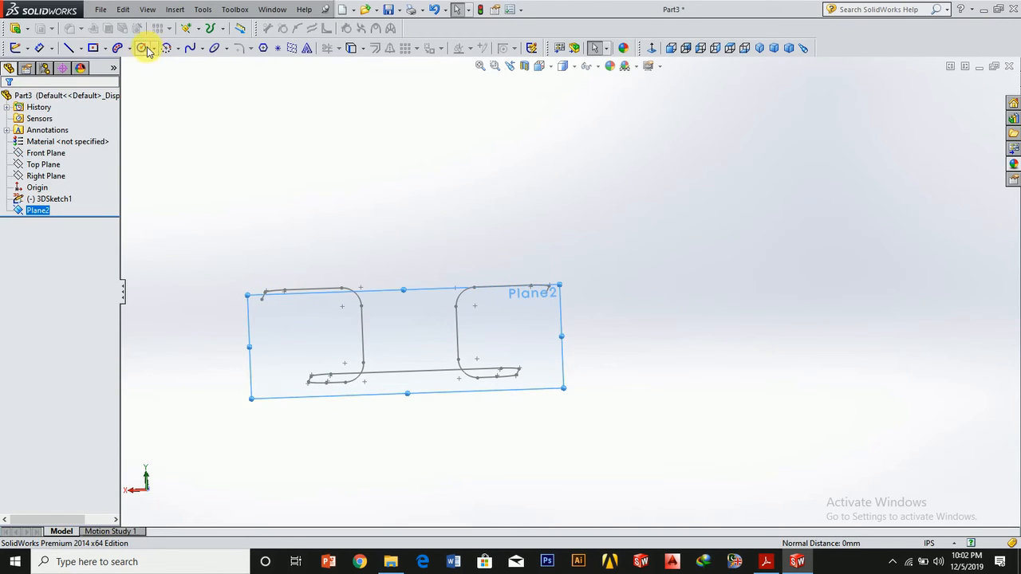
- Sketch a circle about 1.46 in in diameter on the new reference plane, centred on the path's start point
left_click(144, 49)
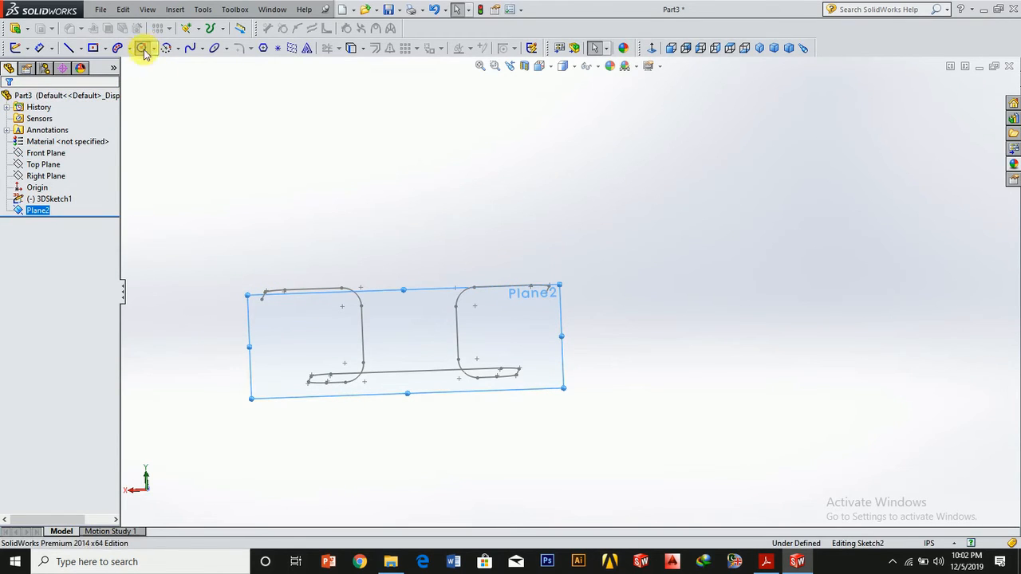
left_click(261, 301)
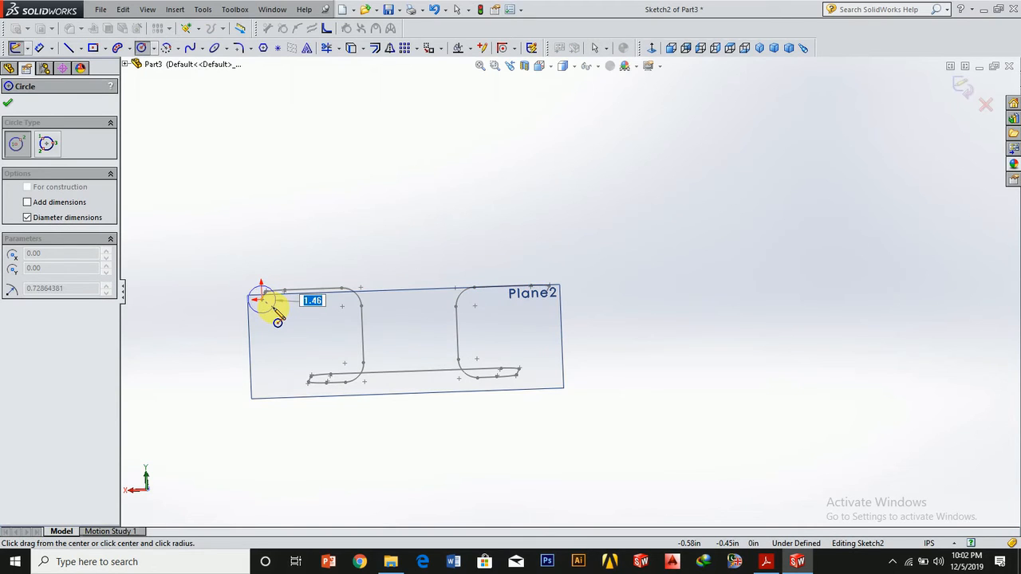
left_click(272, 309)
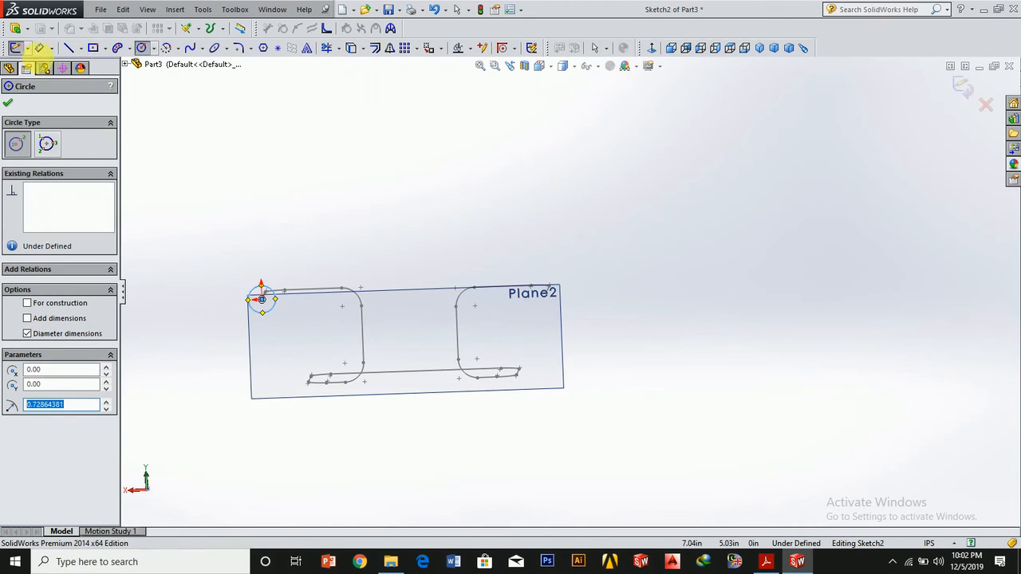
left_click(7, 102)
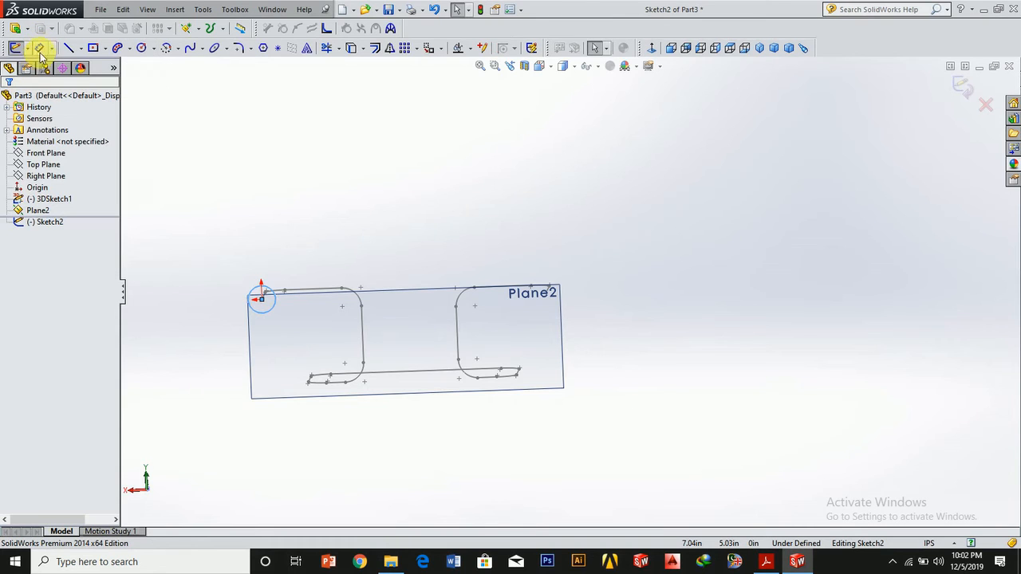
- Dimension the circle's diameter, accepting its drawn size, and exit the profile sketch
left_click(39, 49)
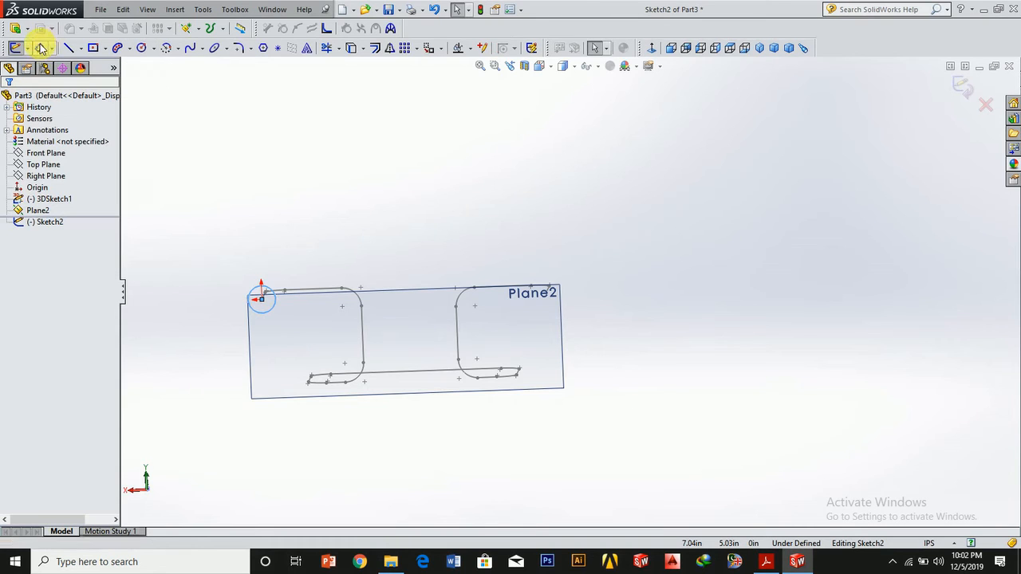
left_click(251, 306)
left_click(203, 299)
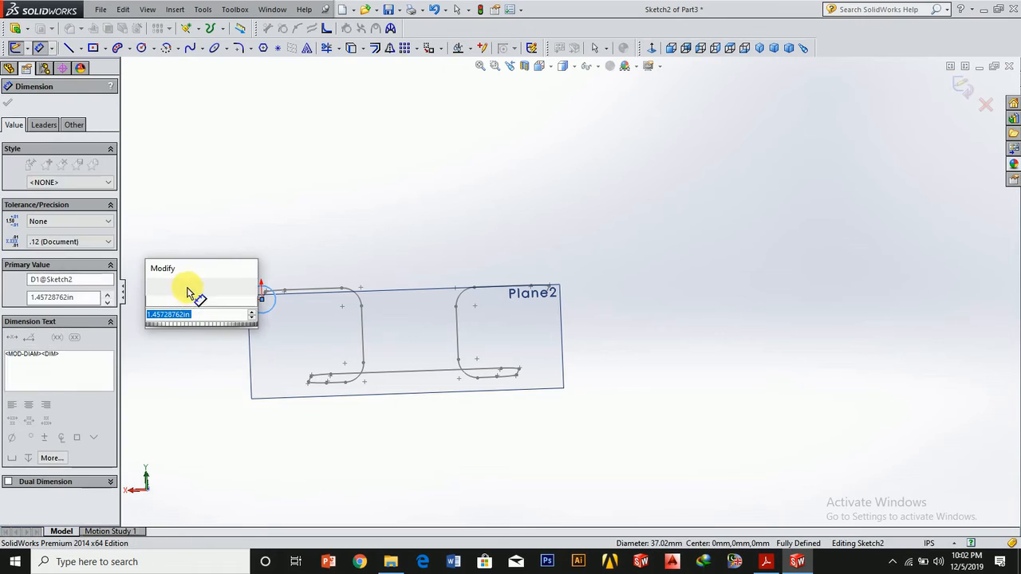
key("Return")
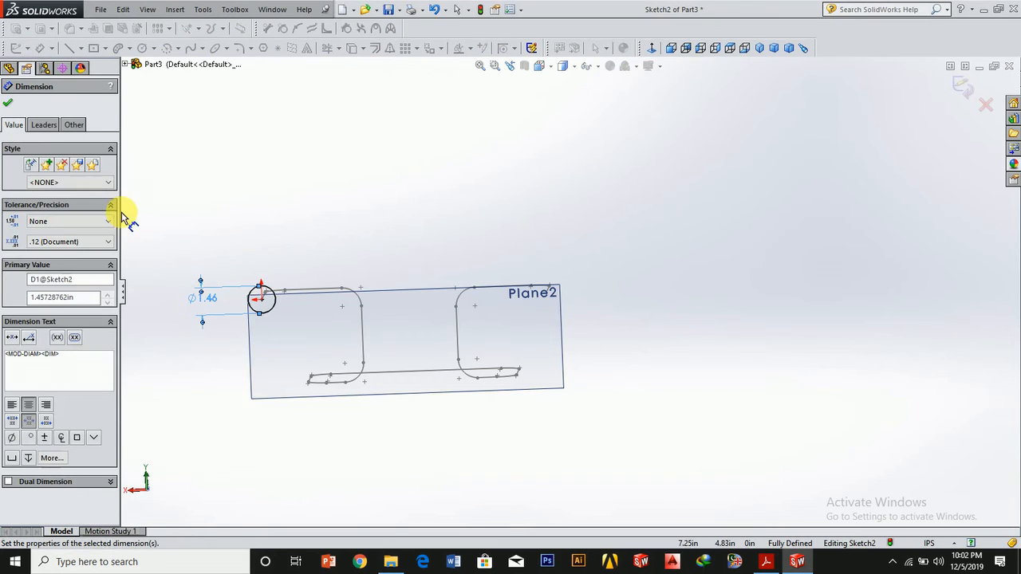
left_click(8, 102)
left_click(961, 85)
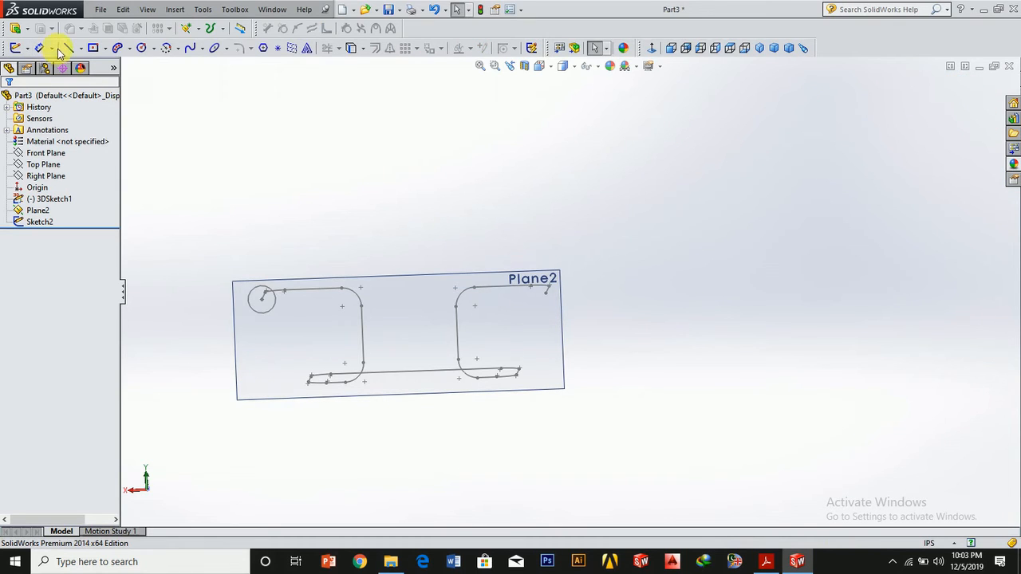
- Sweep the circle along the 3D sketch path as a thin feature, one-direction, with a 0.01 in wall thickness
left_click(23, 29)
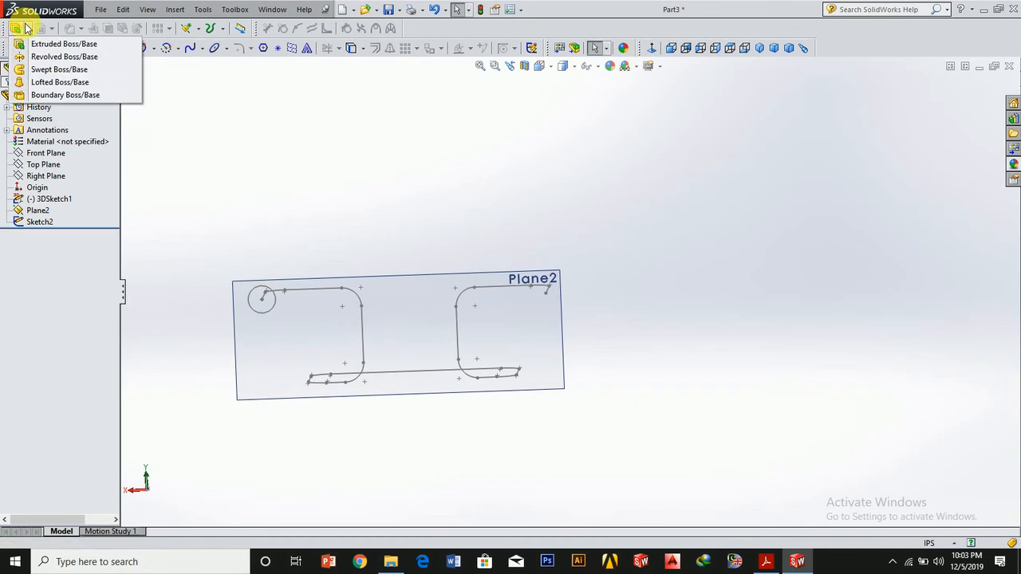
left_click(40, 71)
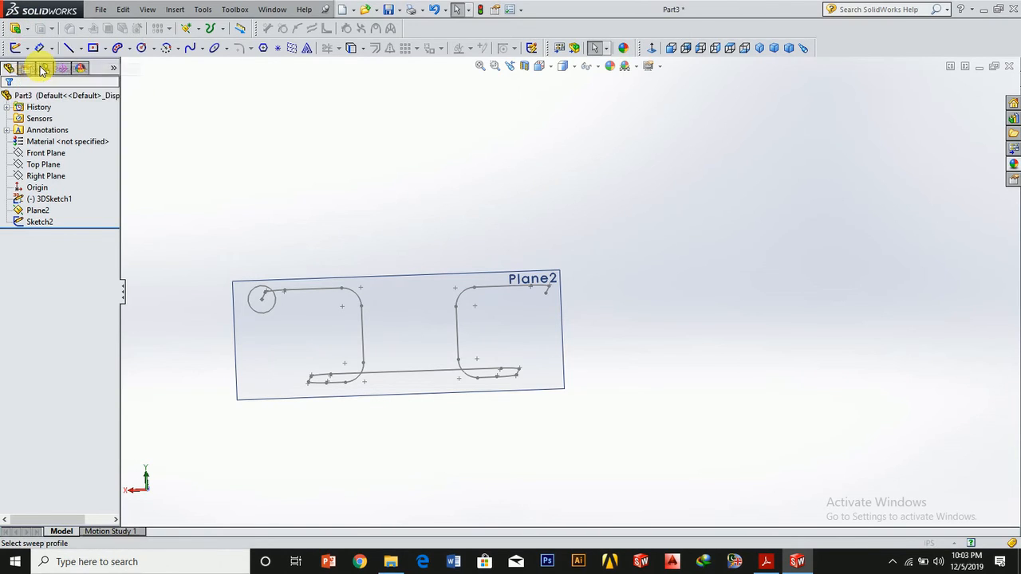
left_click(250, 312)
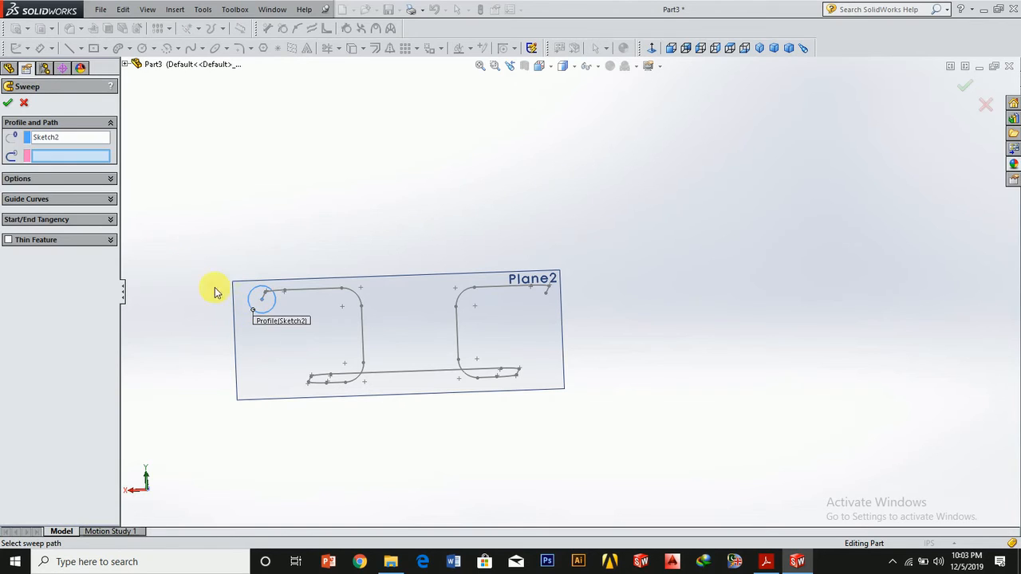
left_click(77, 158)
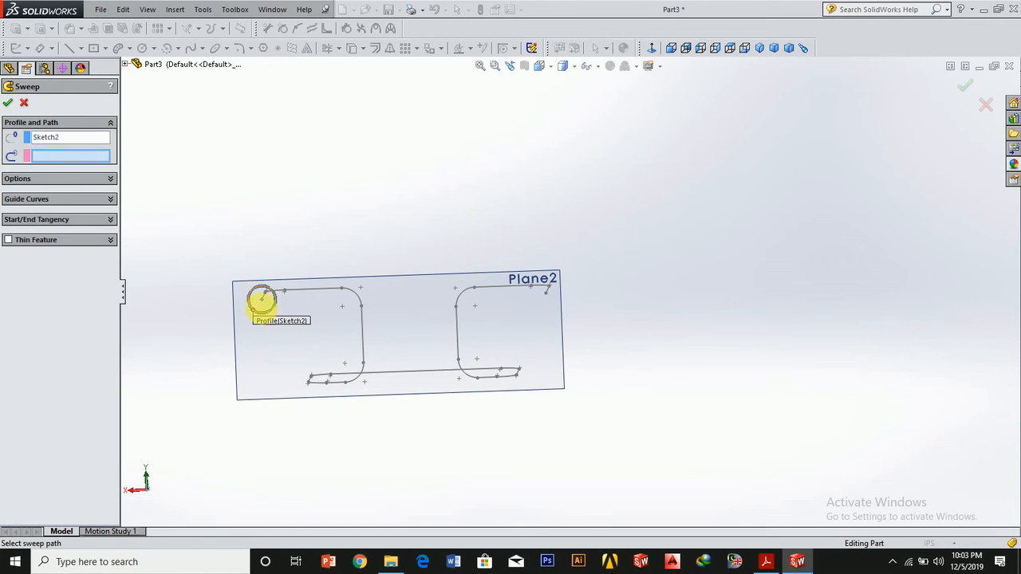
left_click(268, 300)
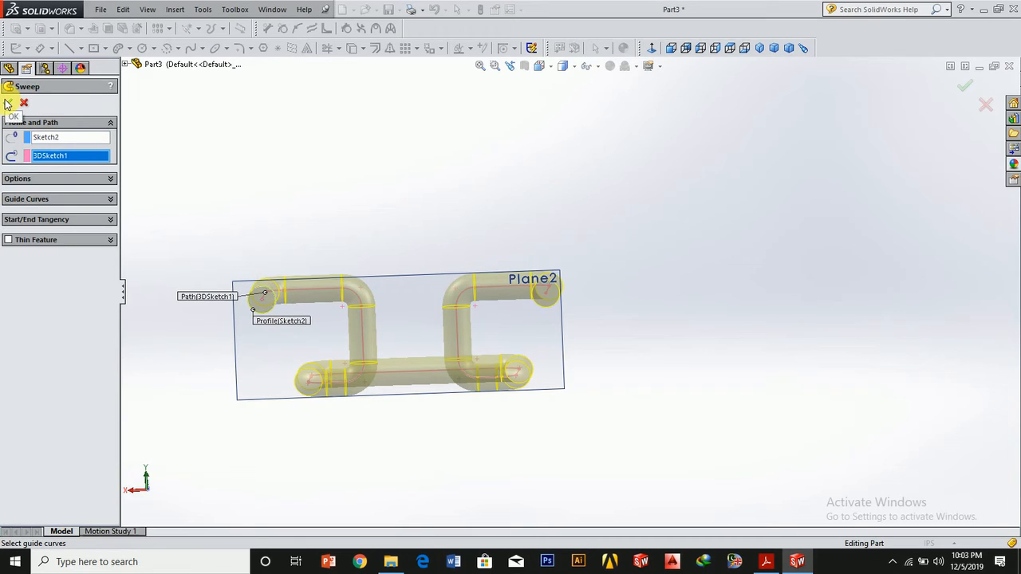
left_click(9, 240)
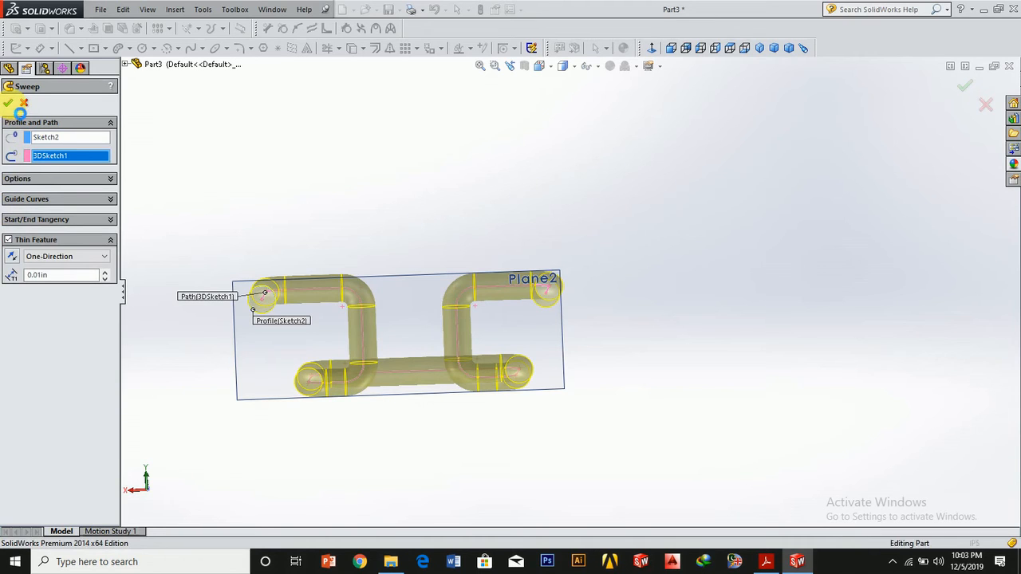
left_click(8, 102)
- Hide the reference plane at the start of the swept pipe
right_click(691, 204)
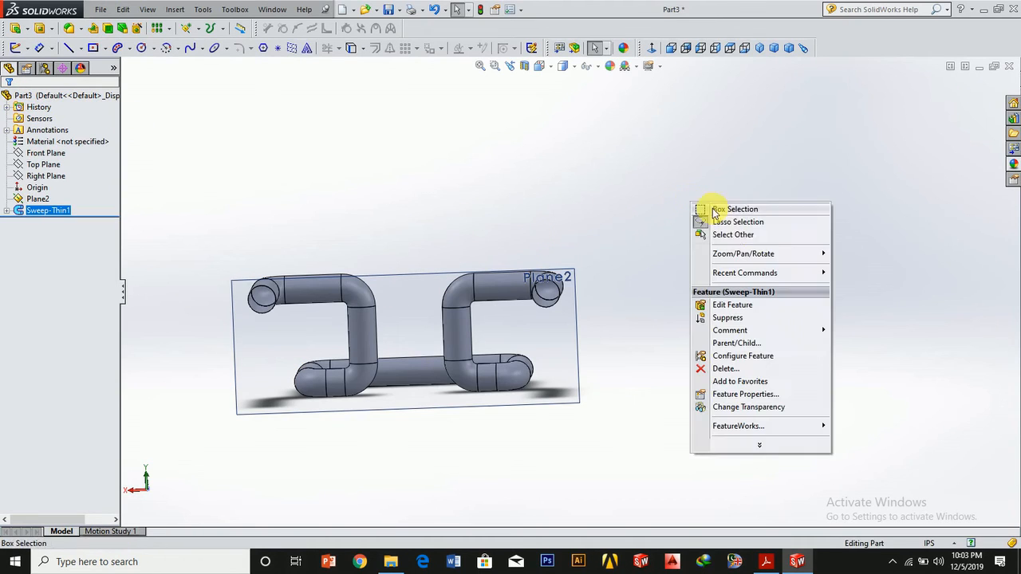
mouse_move(741, 254)
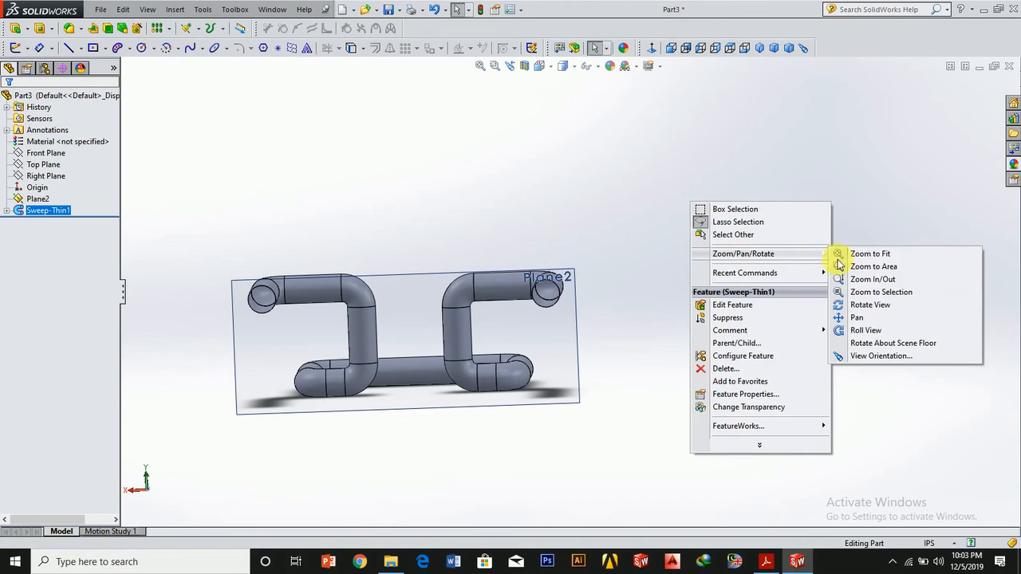
left_click(858, 305)
left_click_drag(700, 258, 638, 416)
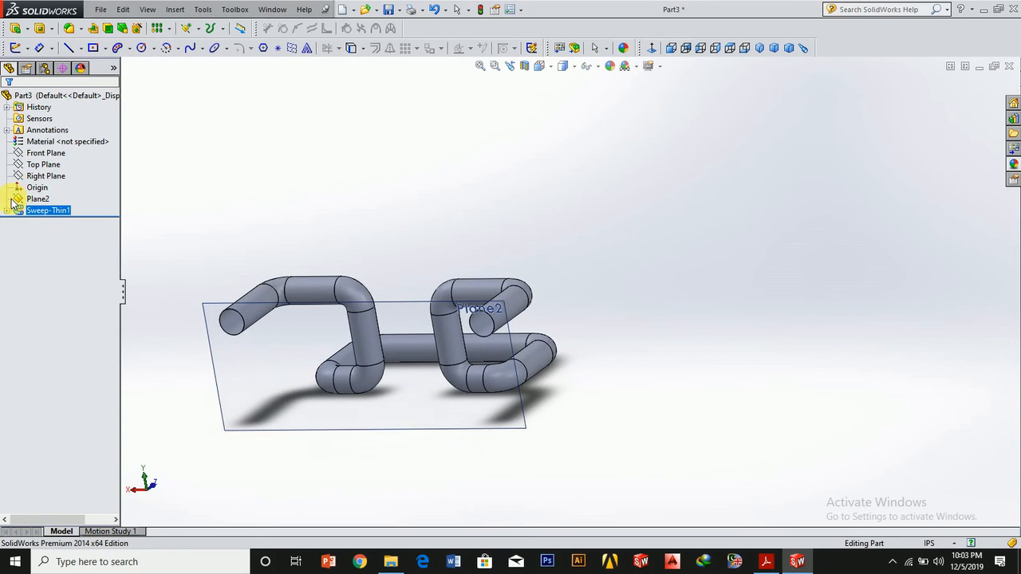
left_click(7, 131)
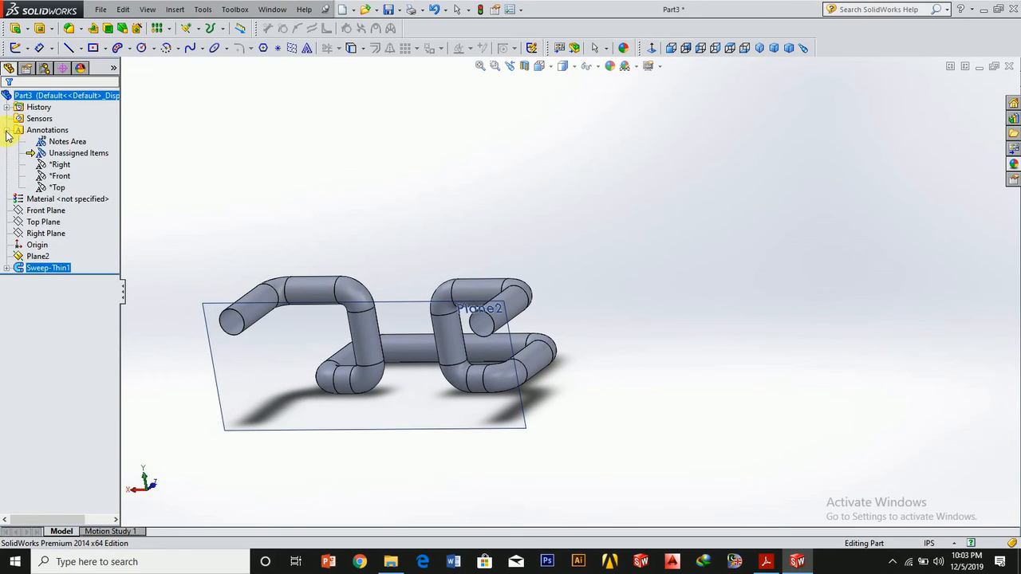
left_click(31, 257)
left_click(54, 232)
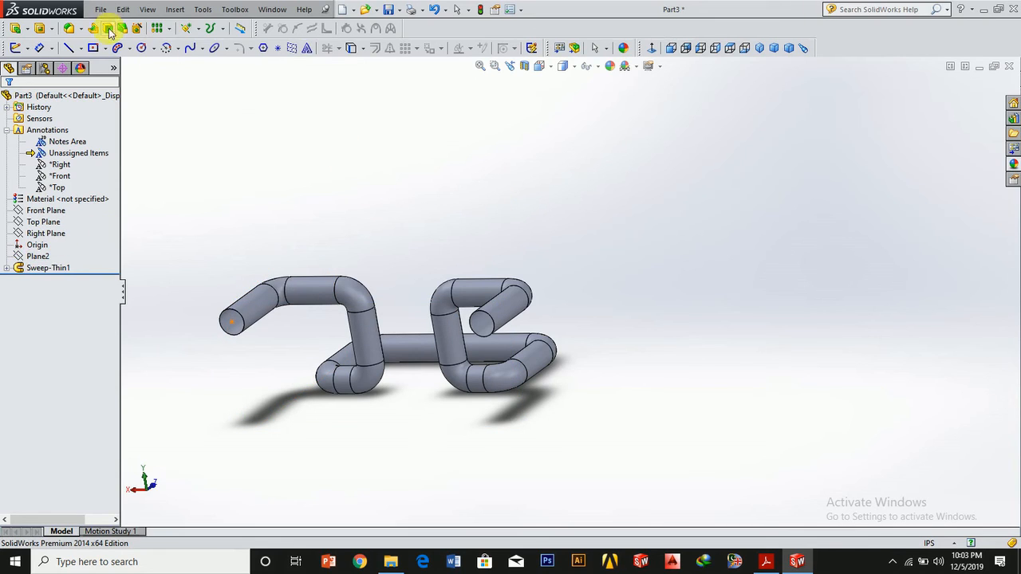
- Open the part's appearance settings and choose the Red LED appearance from the Lights category for the pipe
left_click(142, 10)
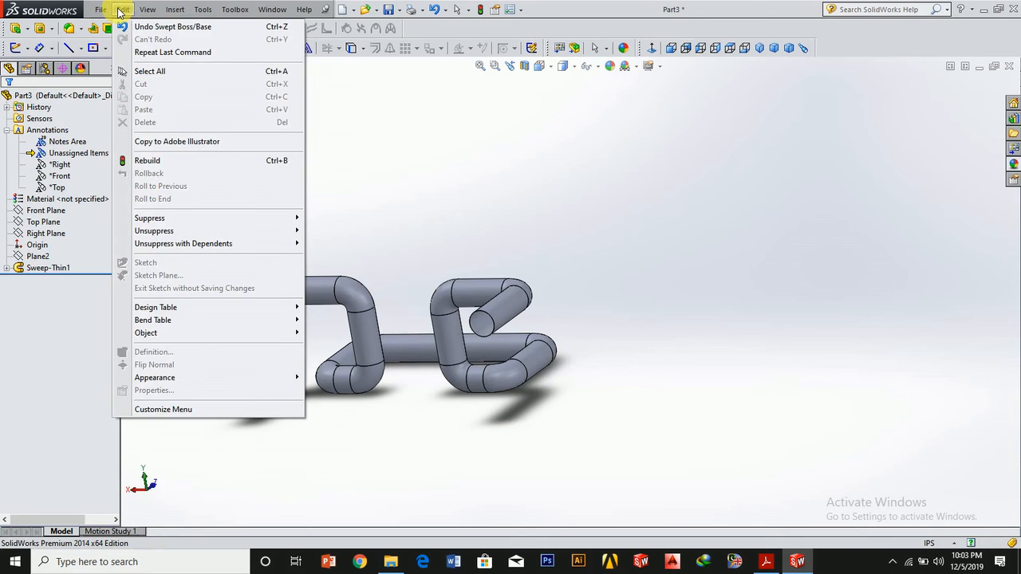
mouse_move(169, 17)
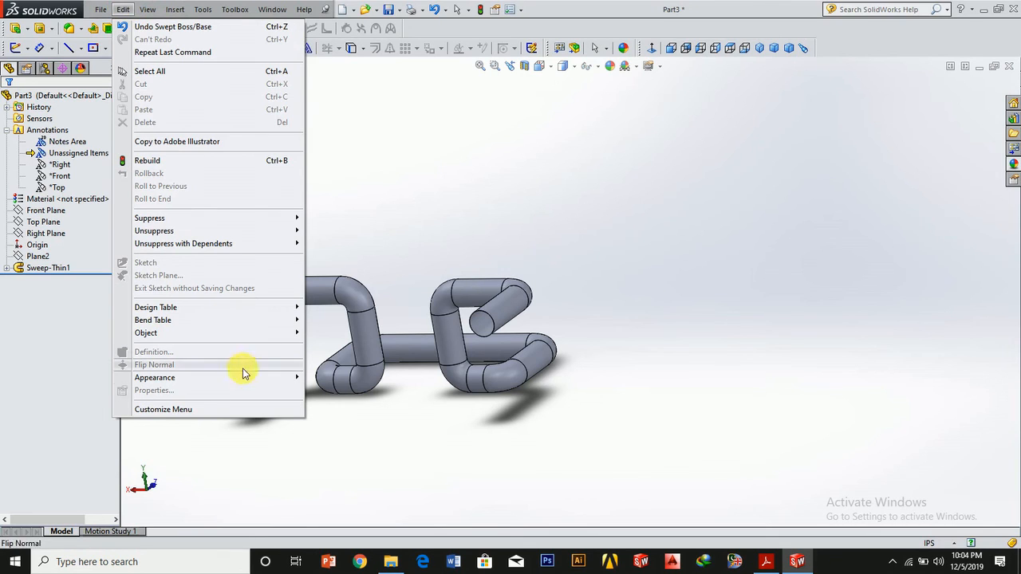
mouse_move(262, 380)
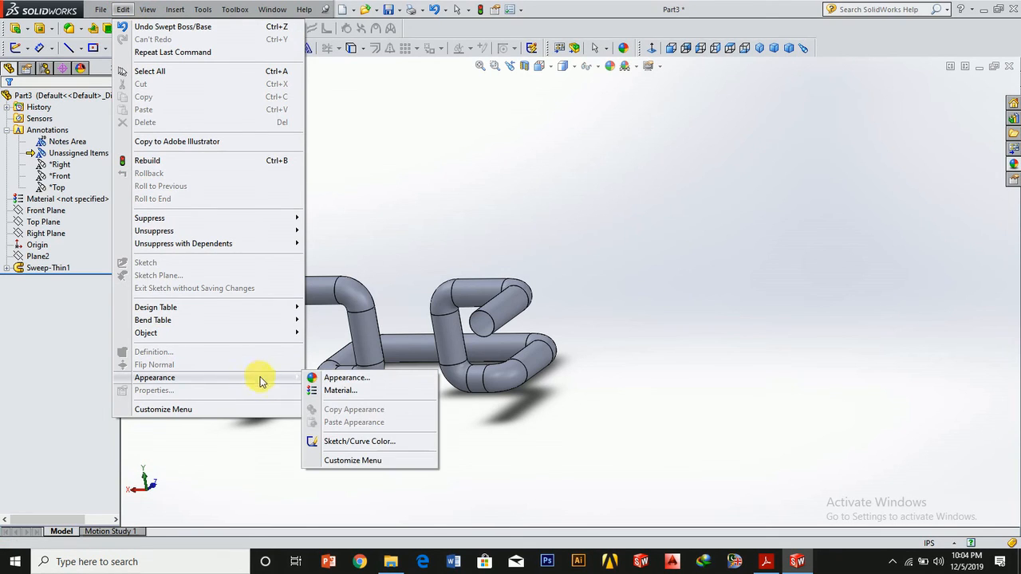
left_click(331, 378)
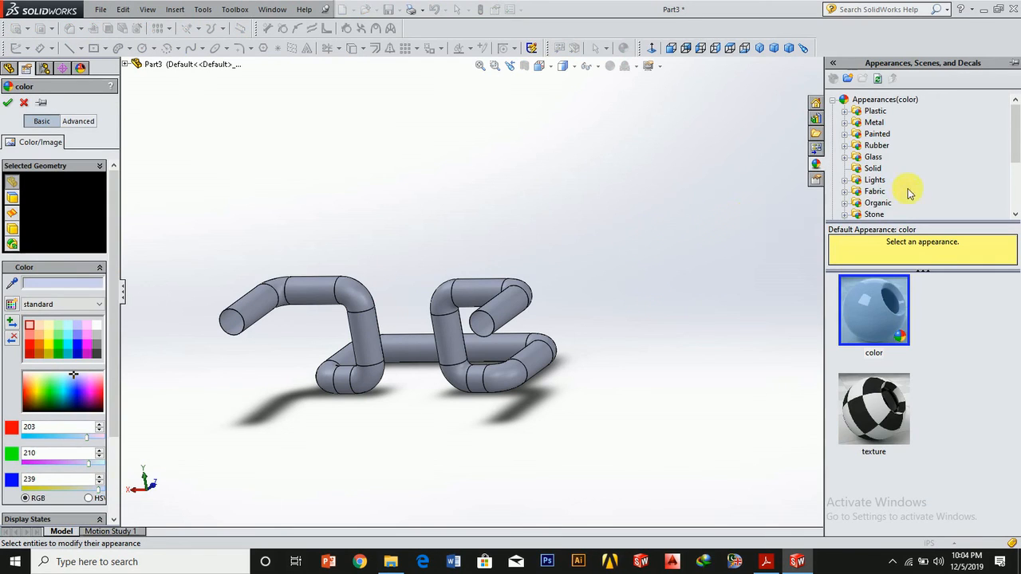
left_click_drag(1018, 137, 1019, 171)
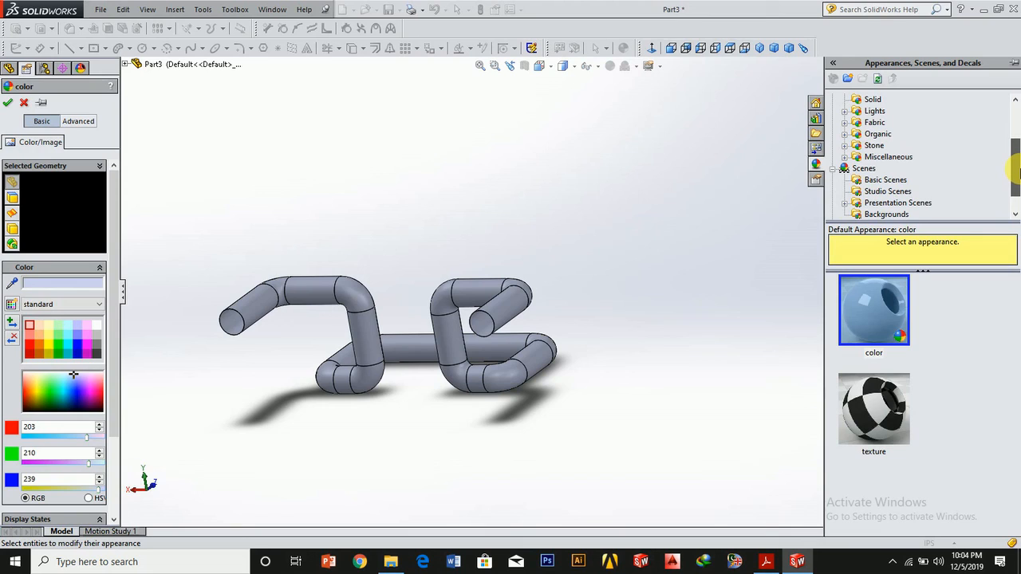
left_click(874, 112)
left_click(870, 309)
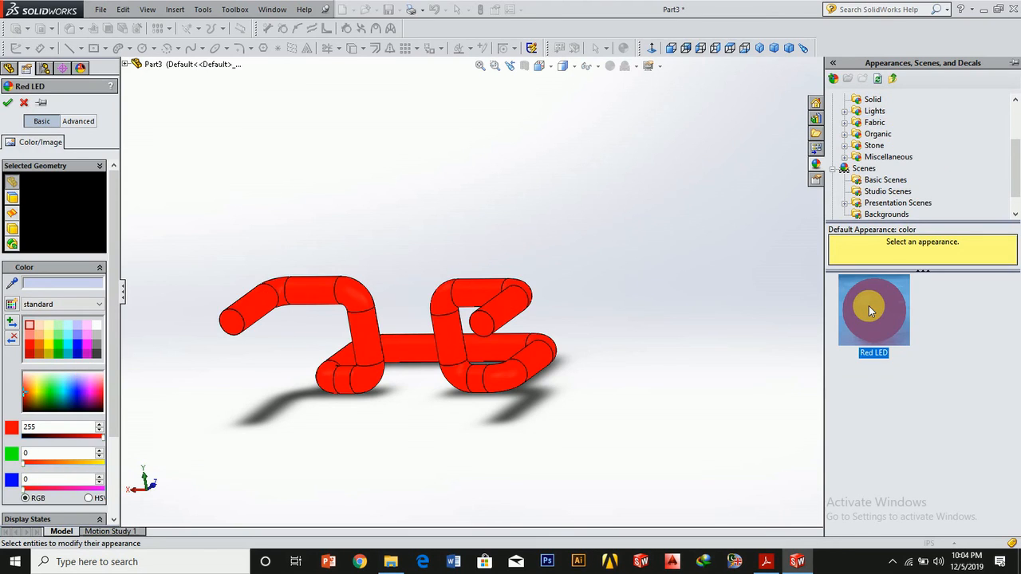